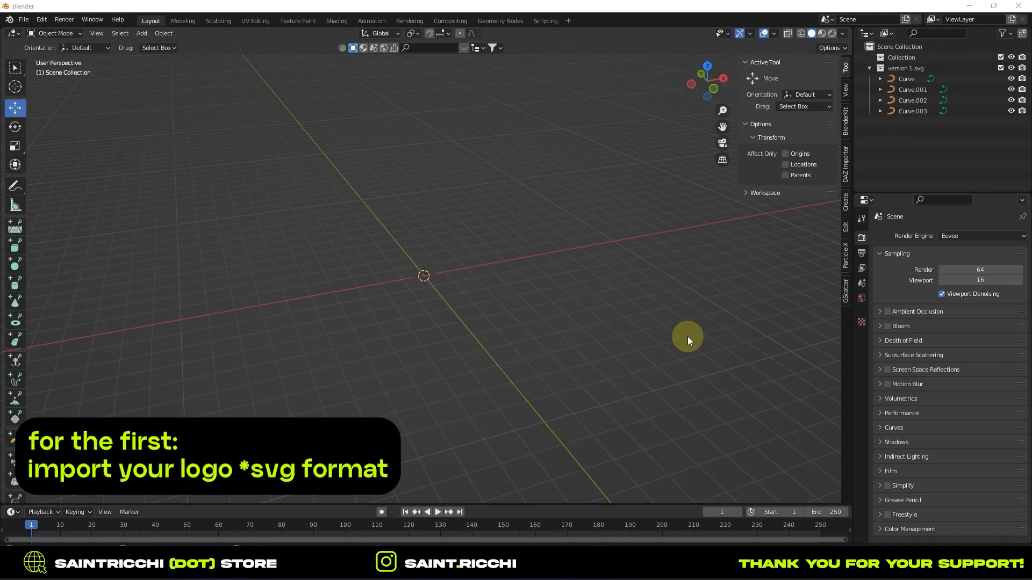
Step: Select all four curves of the imported version 1.svg logo and join them into one object
scroll(548, 369, "up", 9)
scroll(542, 382, "up", 8)
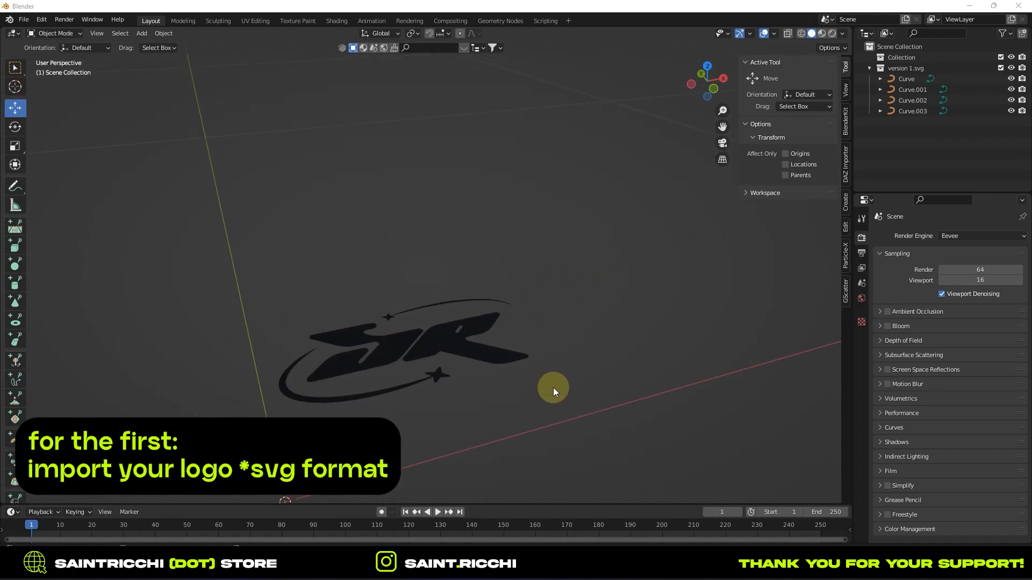
middle_click_drag(579, 398, 545, 415)
scroll(546, 419, "down", 5)
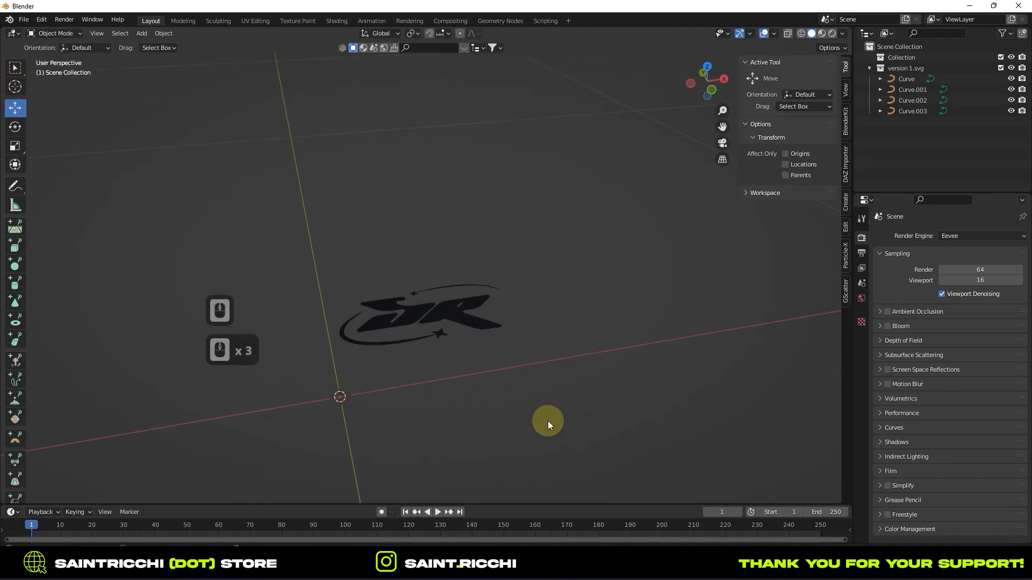
scroll(547, 420, "up", 3)
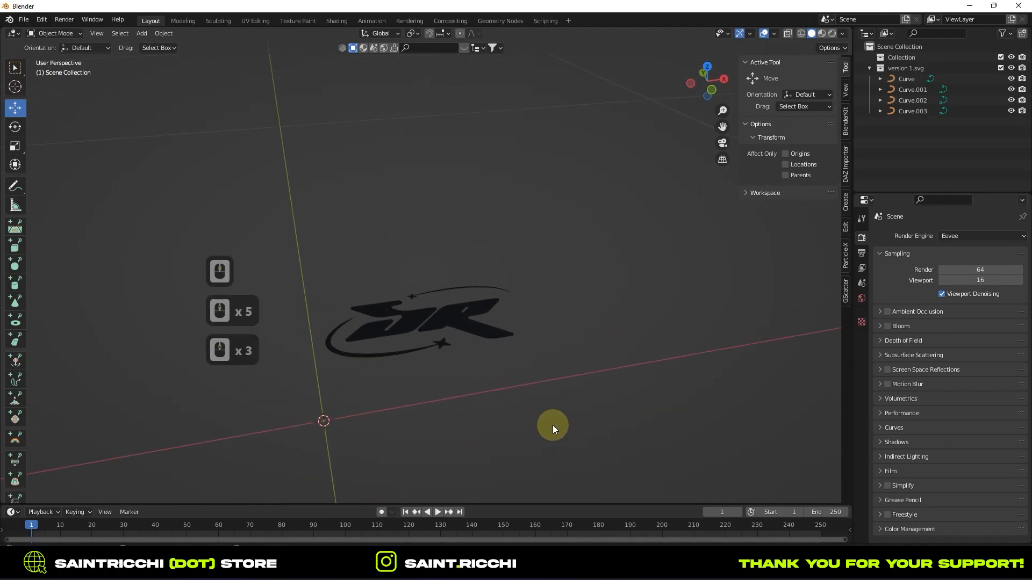
left_click(907, 76)
left_click(920, 112, "shift")
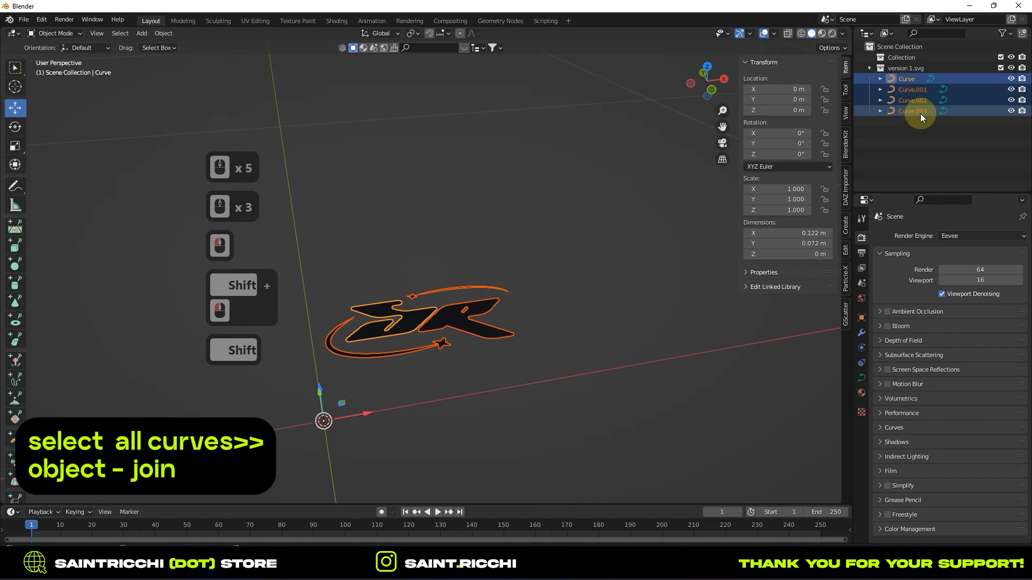
left_click(164, 33)
left_click(181, 136)
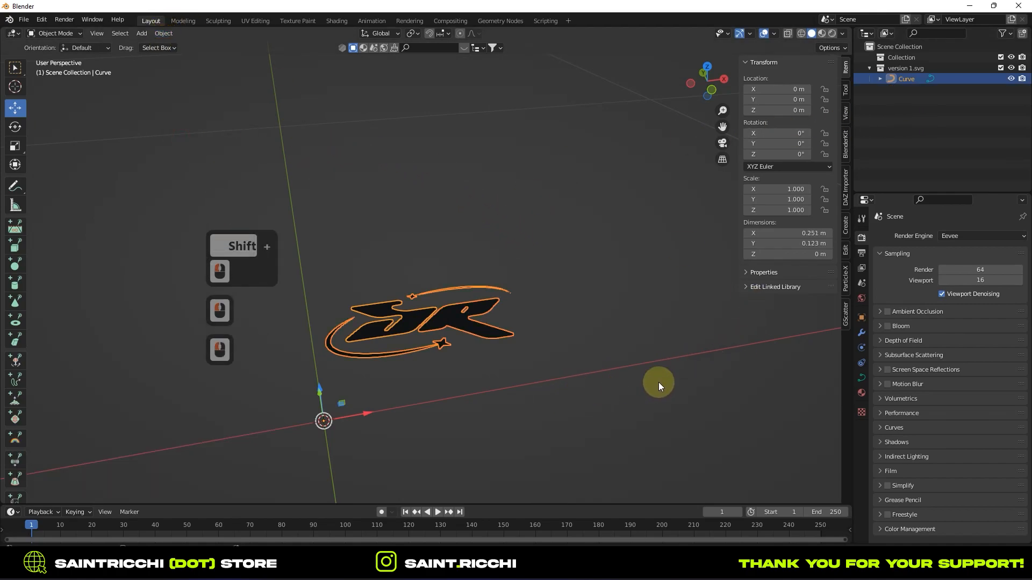
Step: Set the joined logo curve's X rotation to 90° and delete its default material
left_click(861, 318)
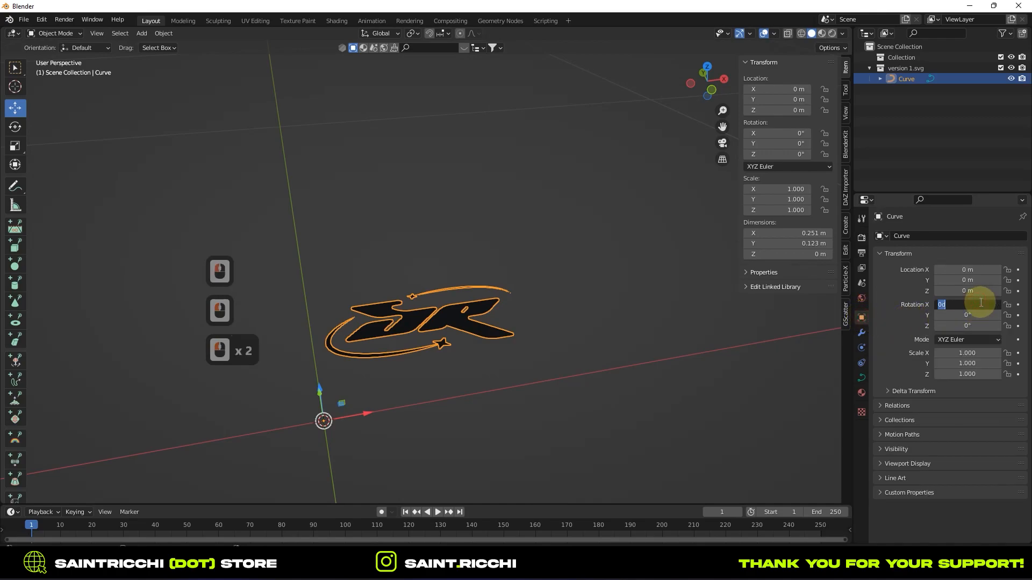
type("90")
key("Return")
middle_click_drag(672, 378, 711, 342)
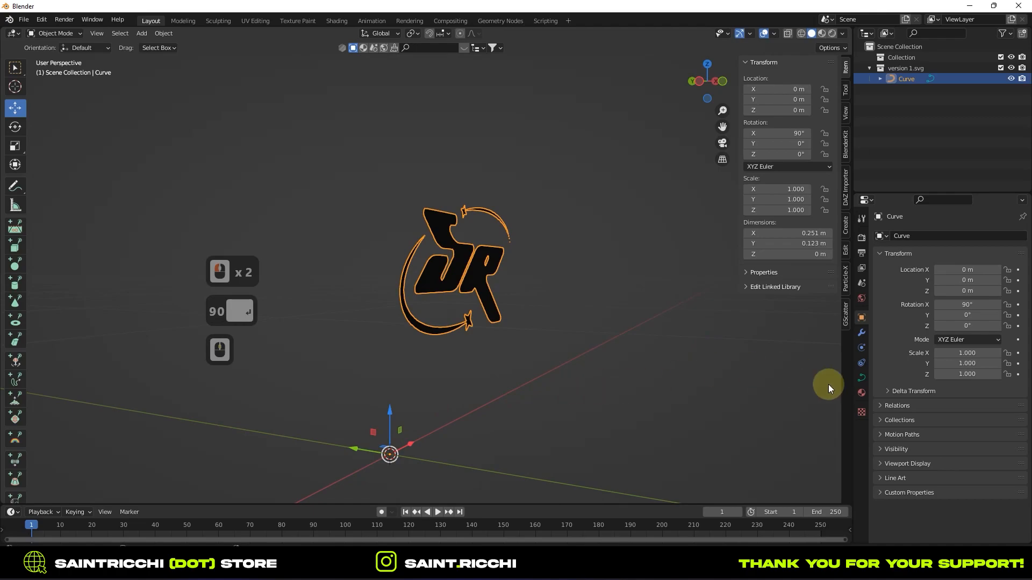
left_click(860, 394)
left_click(1022, 248)
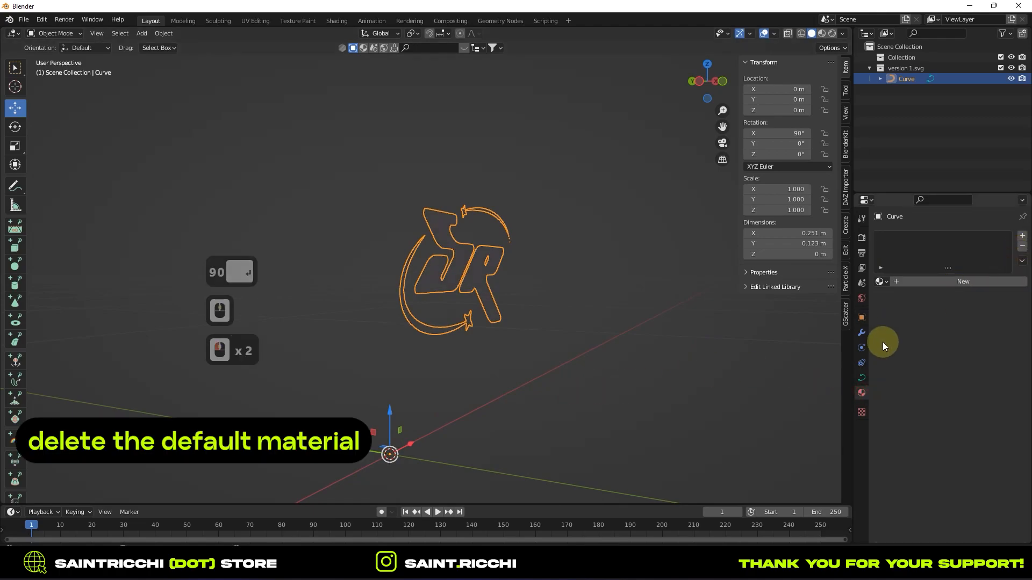
Step: Extrude the logo curve by 0.006 m
left_click(860, 378)
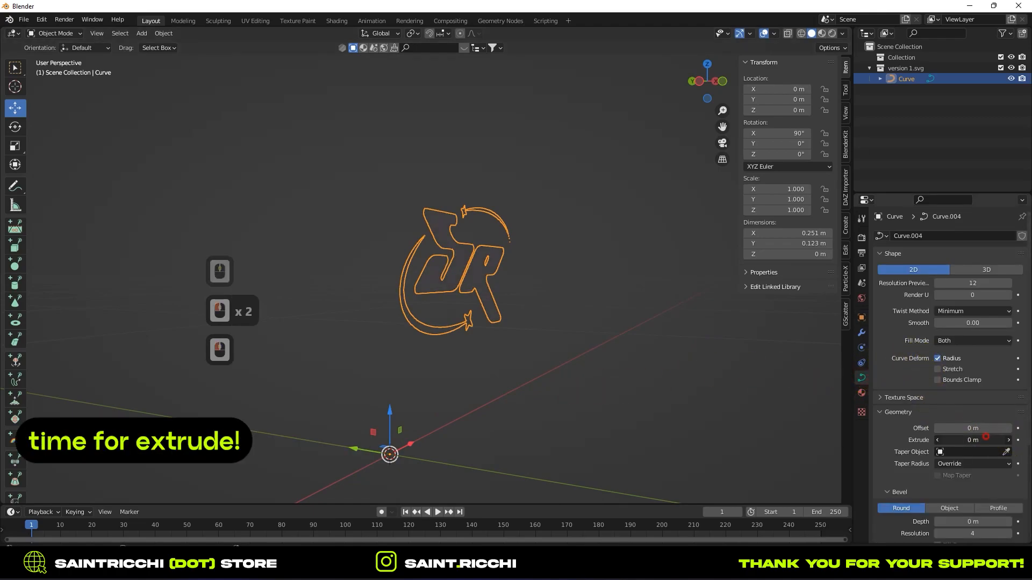
left_click(1007, 439)
type("0.")
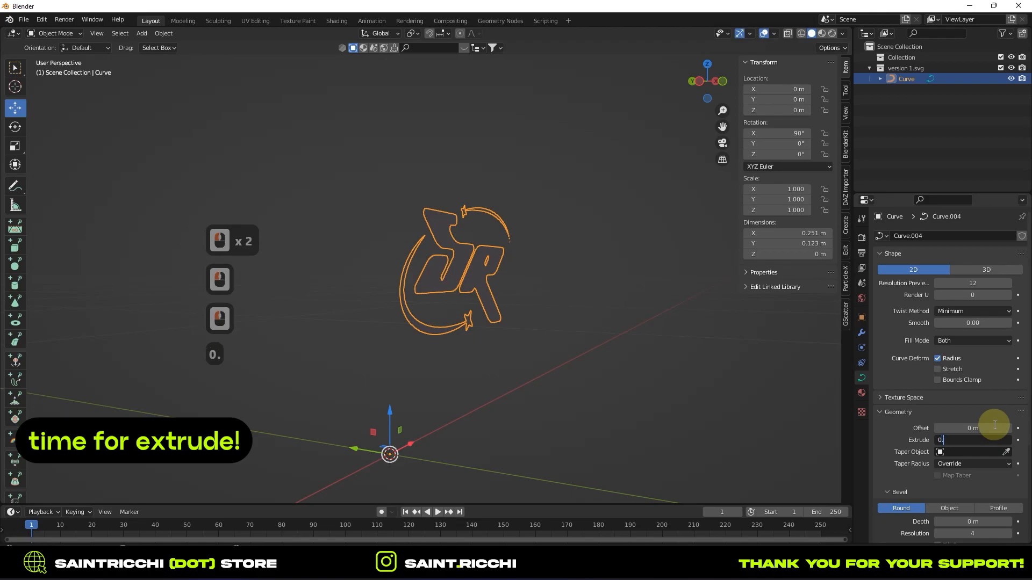
type("006")
key("Return")
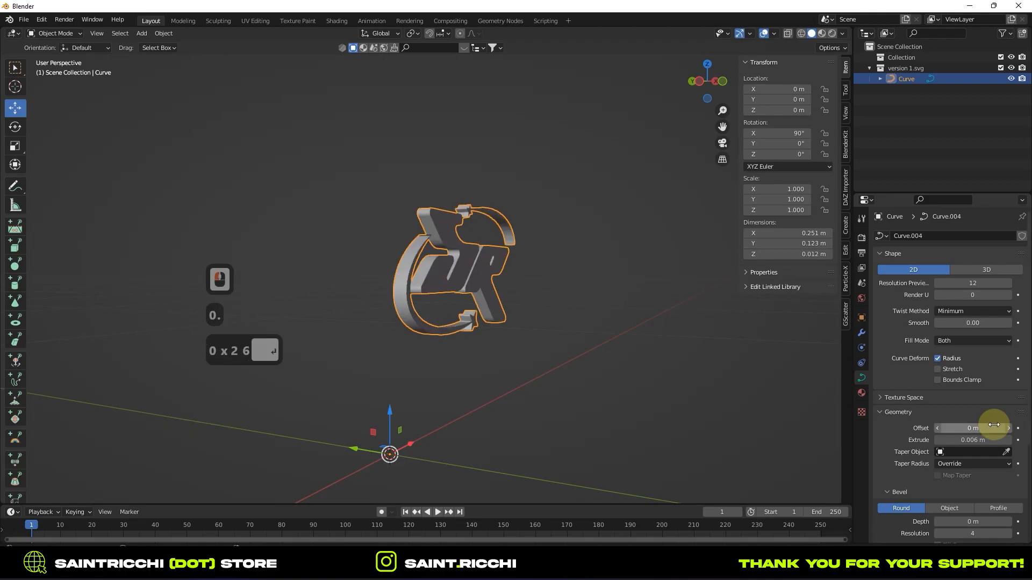
middle_click_drag(676, 366, 590, 360)
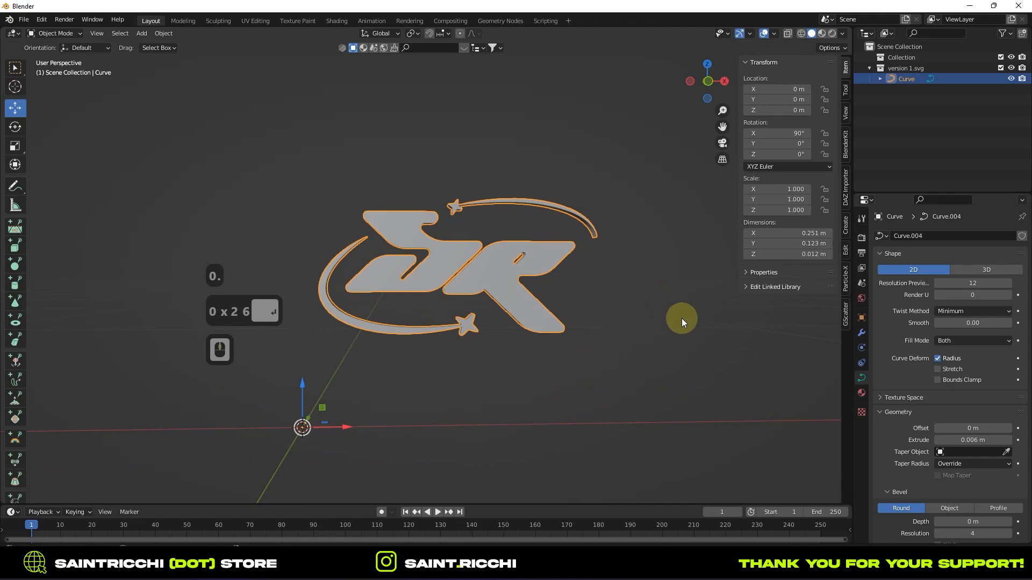
Step: Shade the extruded logo smooth and convert it from a curve to a mesh
right_click(498, 276)
left_click(530, 273)
right_click(528, 276)
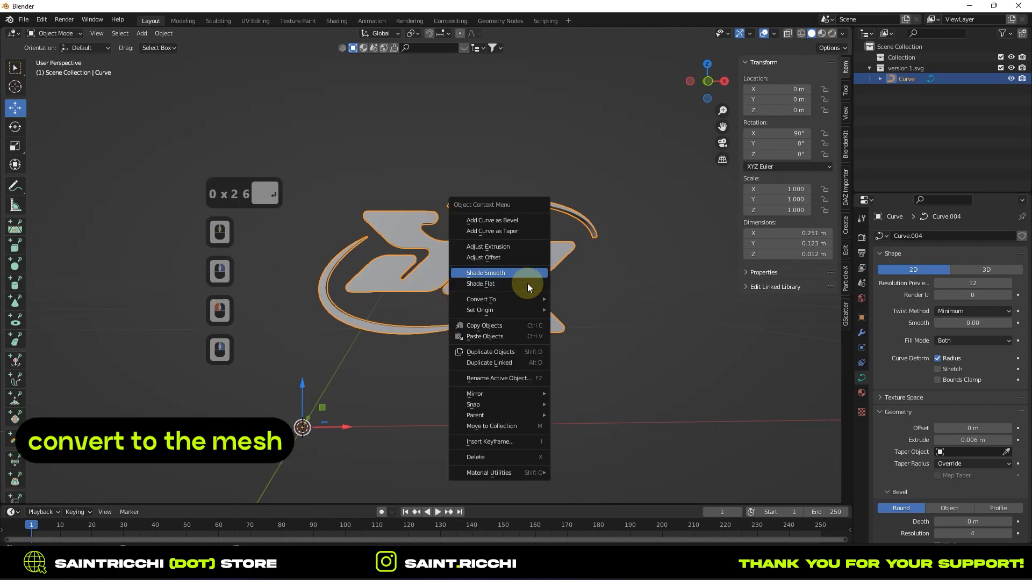
mouse_move(512, 301)
left_click(575, 310)
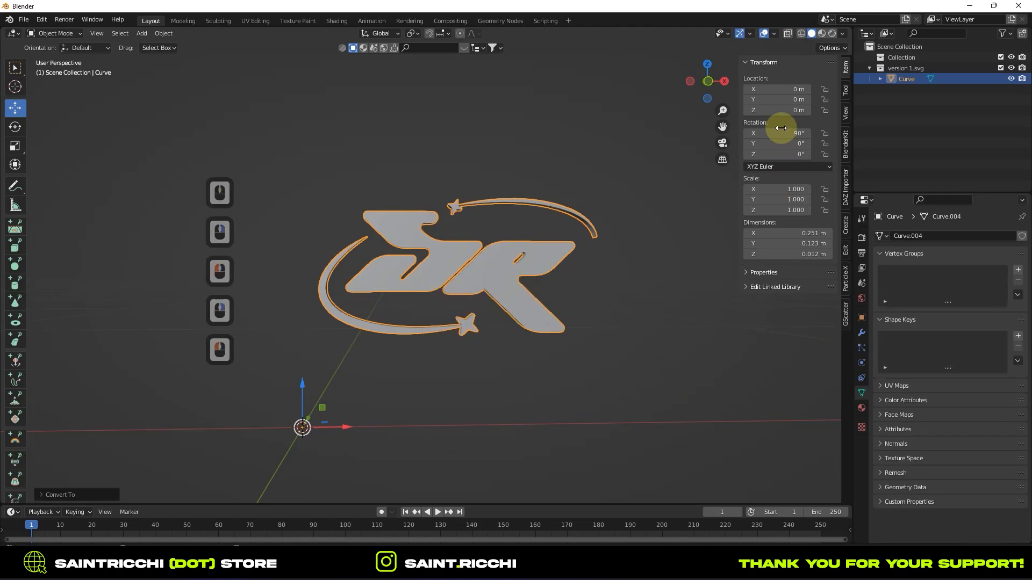
Step: From the front view, add a Remesh modifier in Voxel mode with a voxel size of about 0.001 m to the logo
left_click(708, 81)
left_click(861, 333)
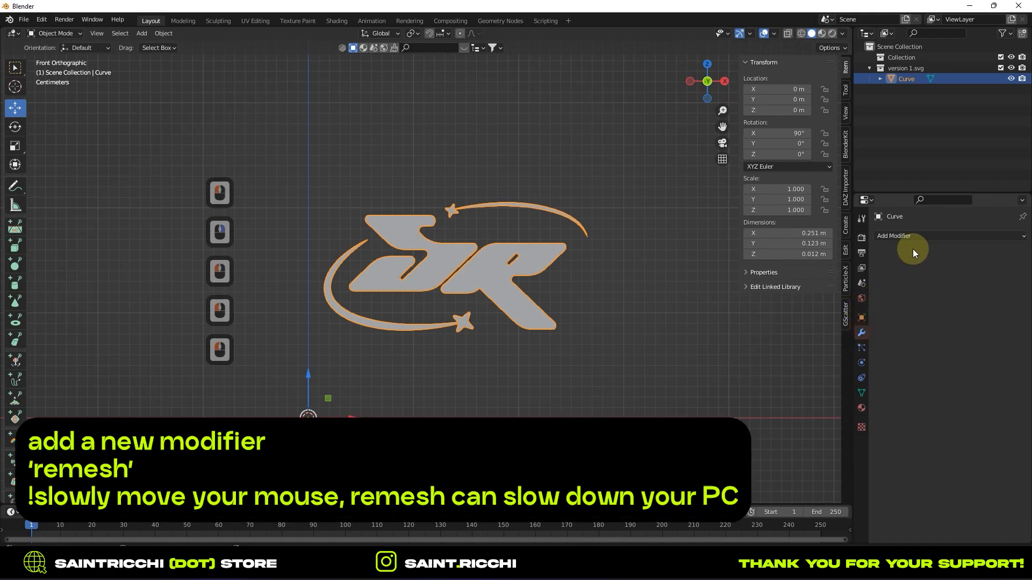
left_click(908, 236)
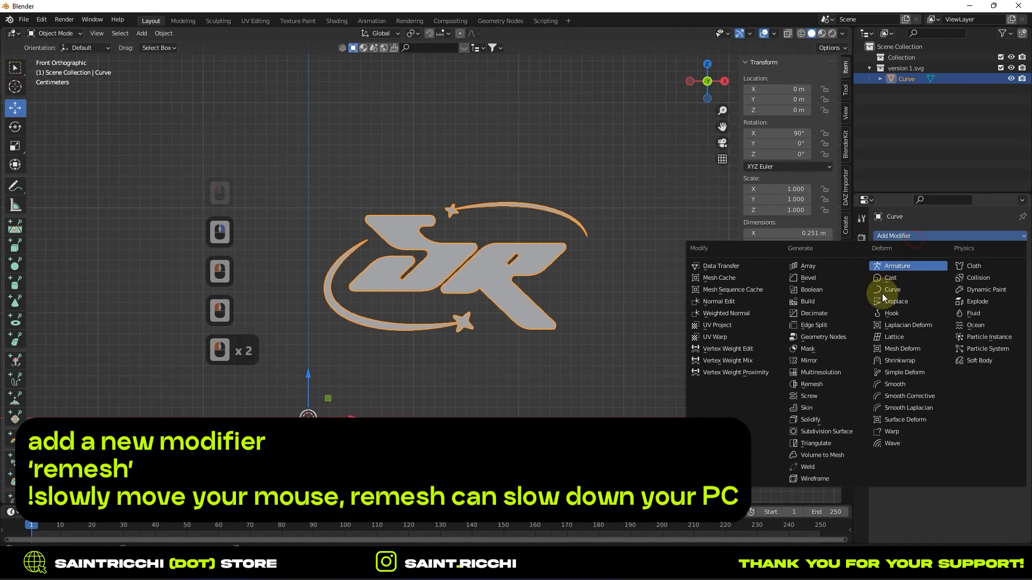
left_click(820, 383)
mouse_move(972, 307)
left_mouse_down()
mouse_move(934, 307)
mouse_move(973, 314)
left_mouse_up()
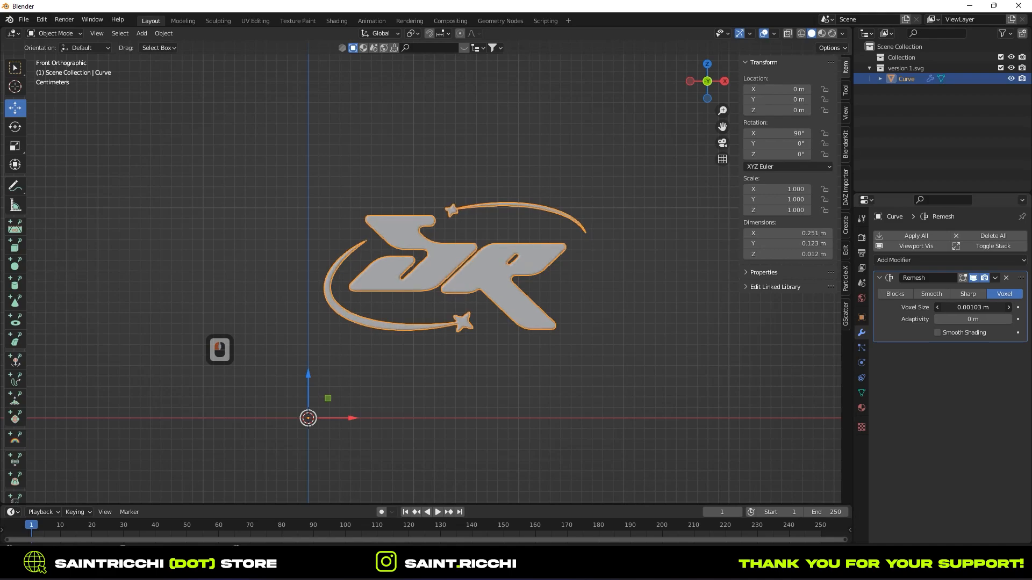
Step: Apply the Remesh modifier and shade the logo smooth
left_click(995, 278)
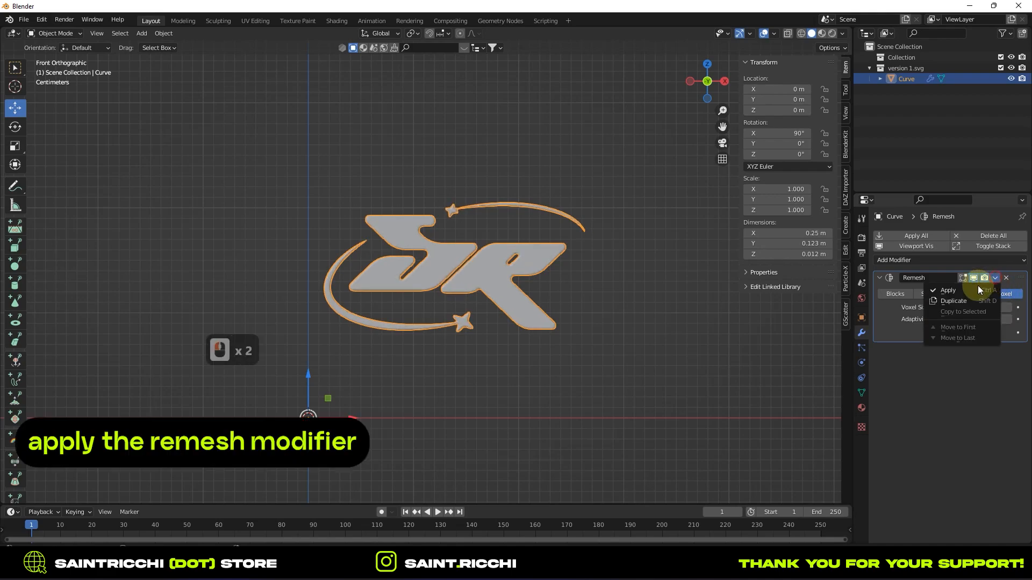
left_click(978, 286)
right_click(551, 262)
left_click(541, 234)
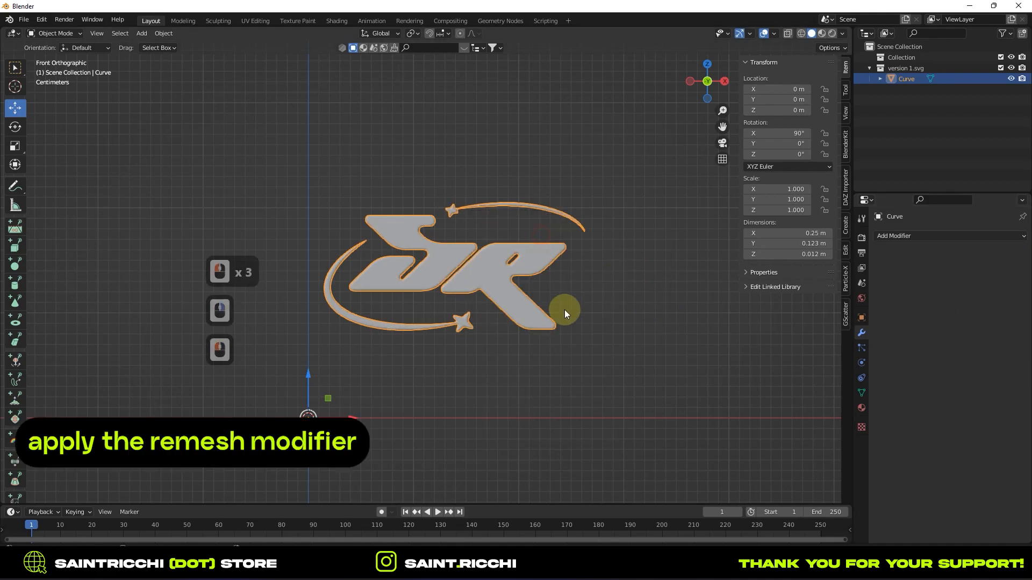
Step: Smooth the logo's surface in Sculpt Mode using a 197 px Smooth brush with Y symmetry, ending in Object Mode
left_click(53, 33)
left_click(55, 69)
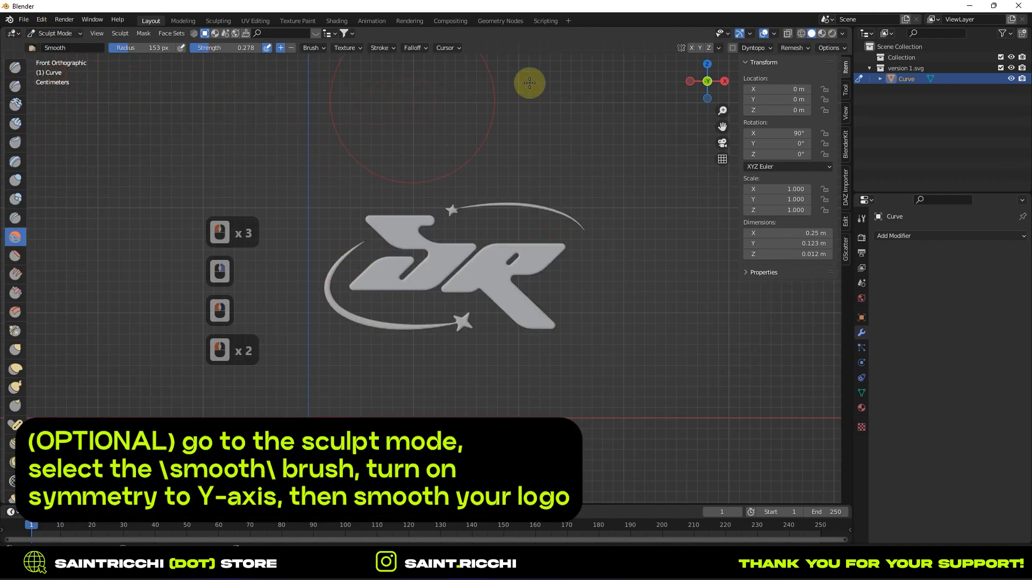
left_click(699, 49)
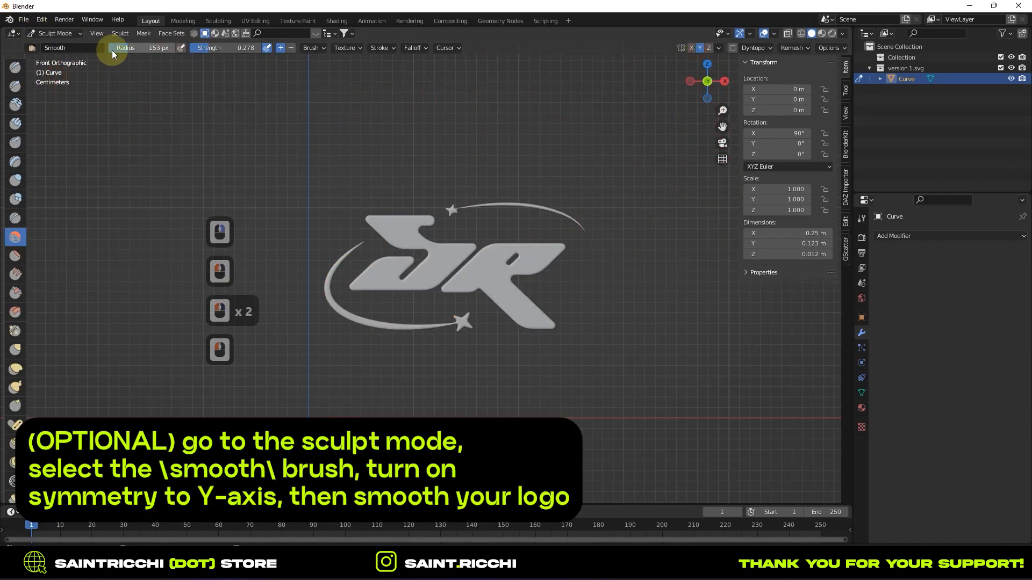
left_click_drag(439, 197, 369, 237)
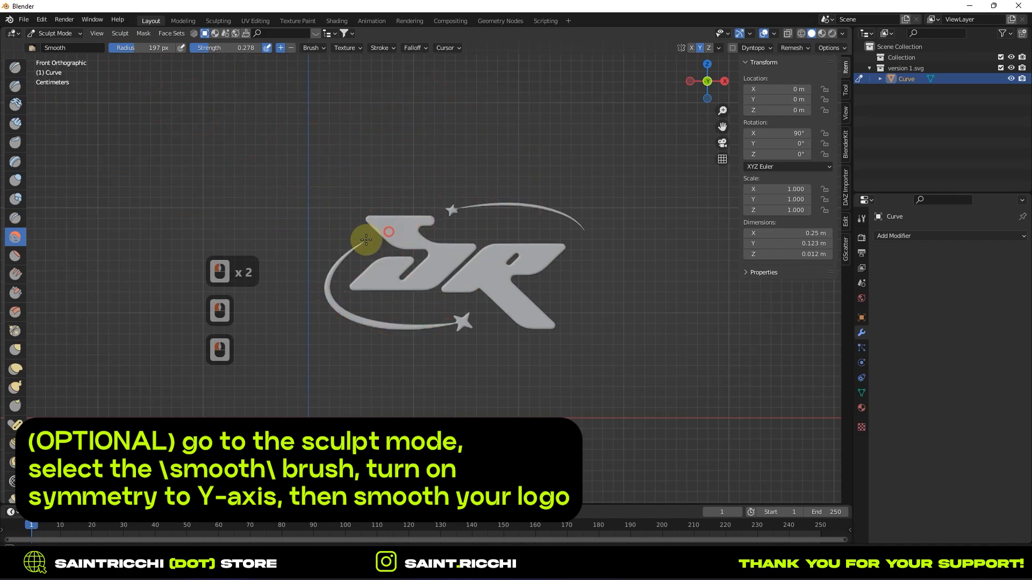
left_click_drag(379, 335, 378, 323)
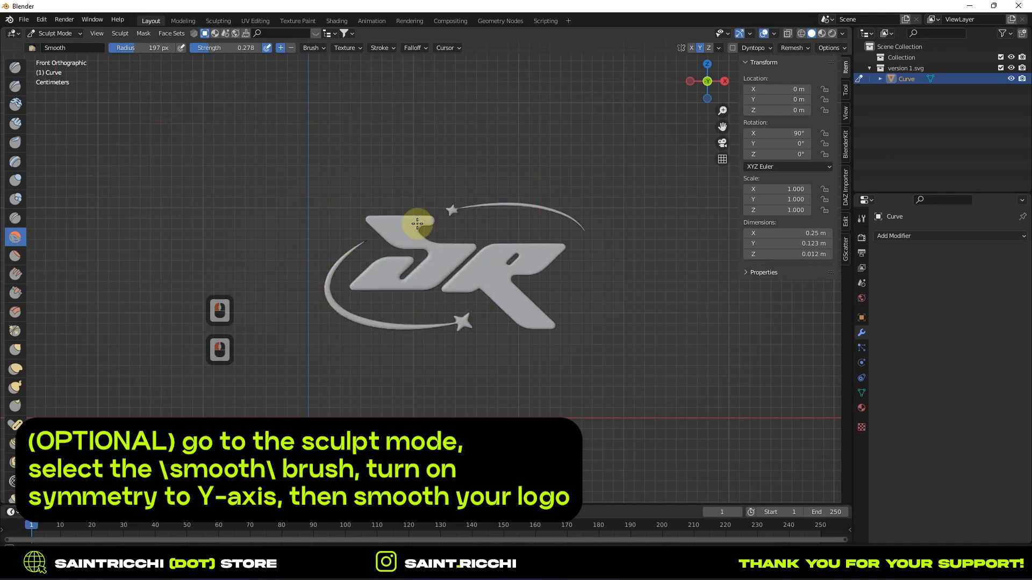
left_click_drag(417, 223, 566, 212)
left_click_drag(519, 297, 545, 306)
left_click(54, 33)
left_click(62, 48)
Step: Return to the front view and set the logo's origin to its geometry
middle_click_drag(582, 349, 668, 254)
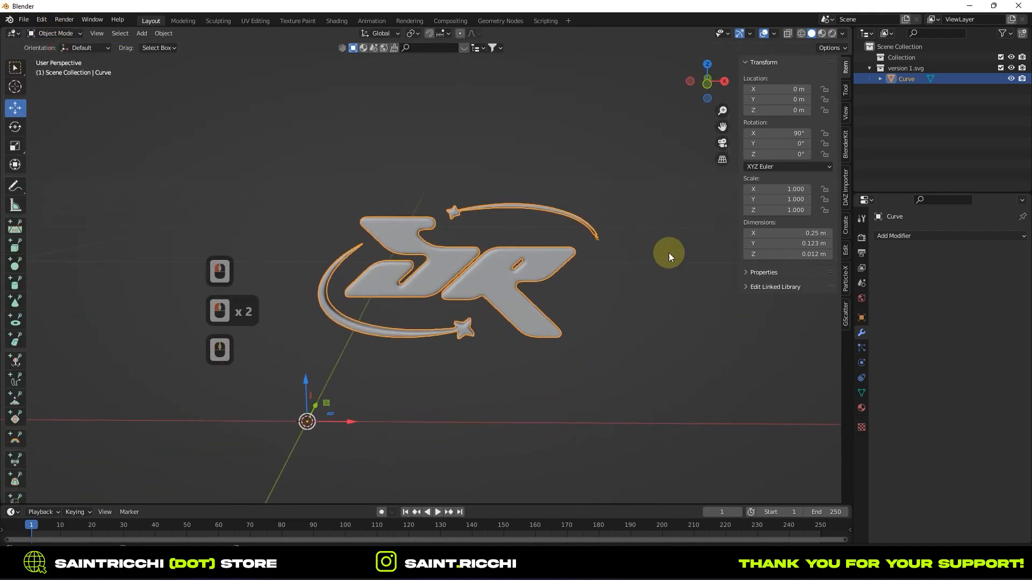
left_click(710, 82)
scroll(594, 347, "down", 2)
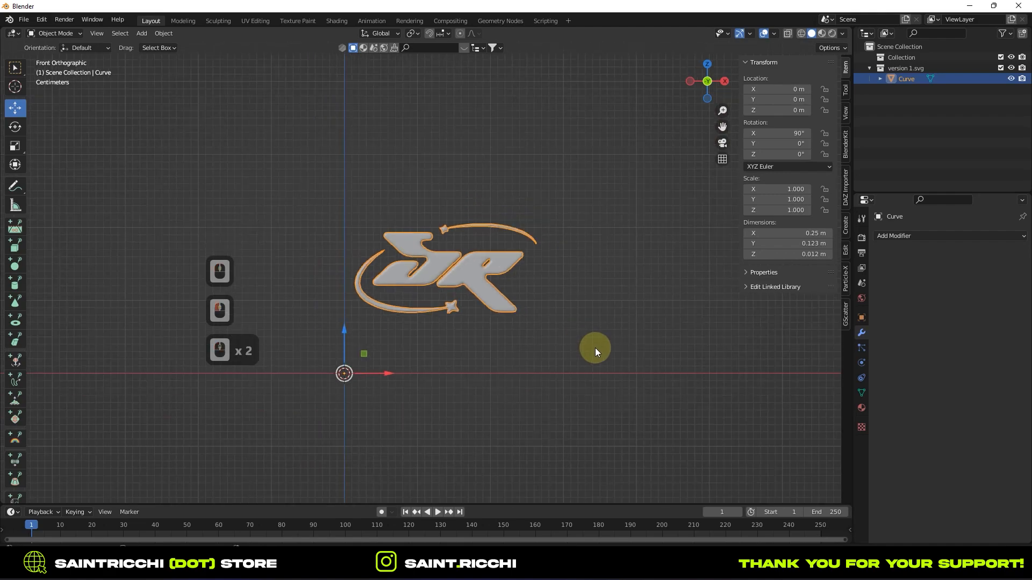
right_click(465, 301)
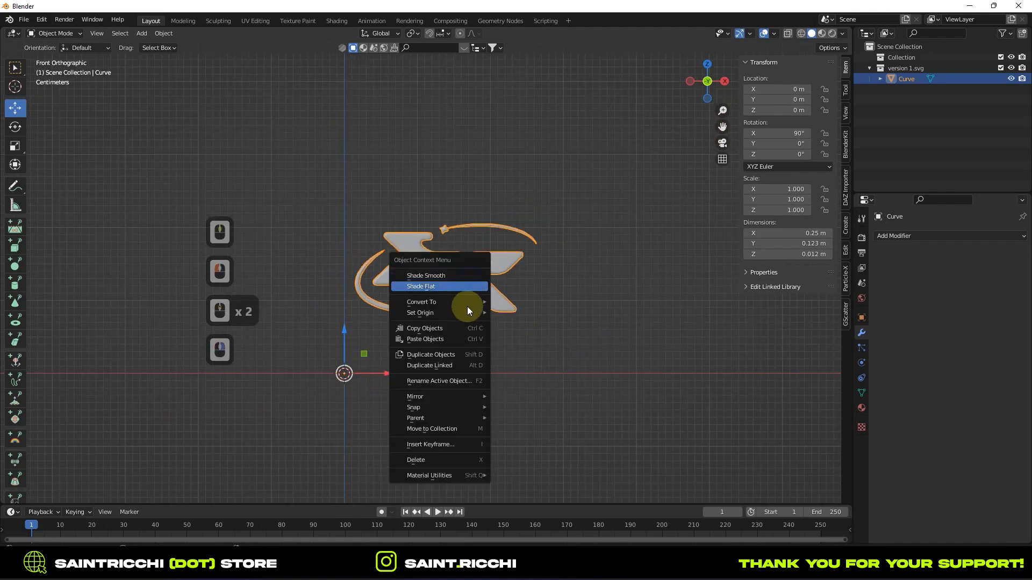
left_click(560, 321)
Step: Scale the logo up uniformly to about 1.819 and move it along the Z axis to about 0.128 m
left_click_drag(439, 236, 454, 271)
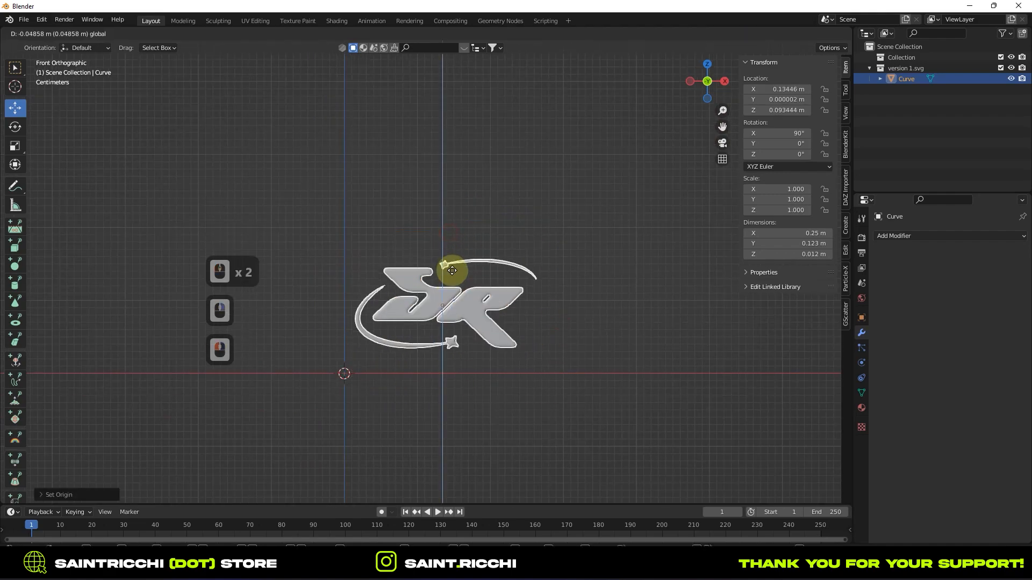
key("s")
left_click(603, 330)
left_click_drag(442, 263, 444, 234)
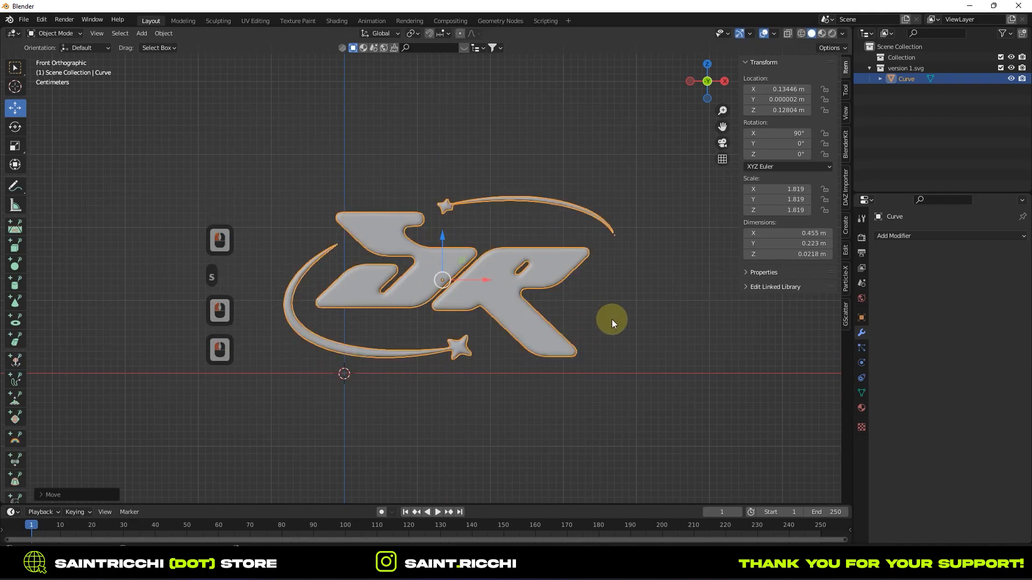
Step: Enable the Add Curve: IvyGen add-on in the preferences and close them
left_click(42, 20)
left_click(67, 163)
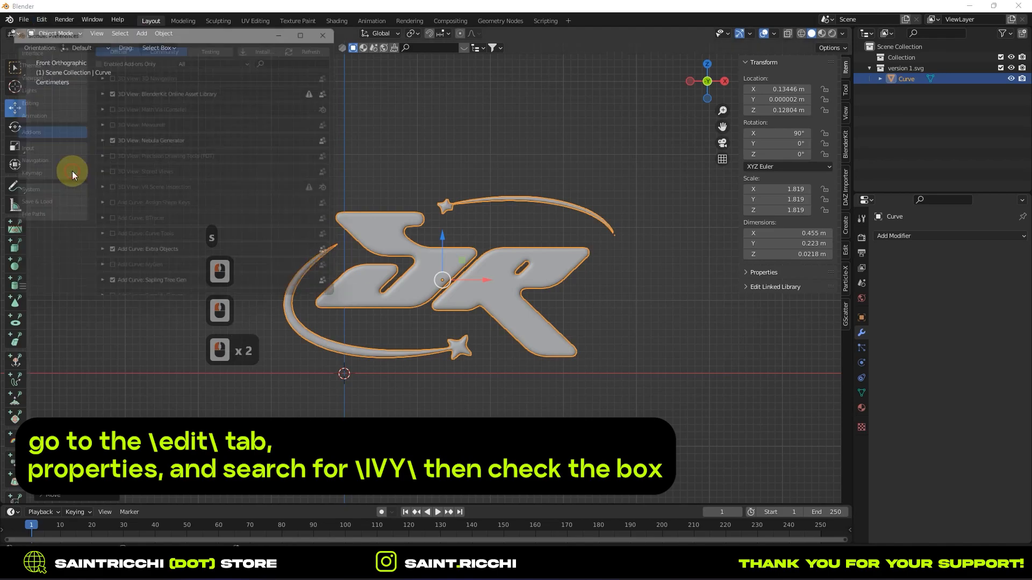
left_click(291, 55)
type("iv")
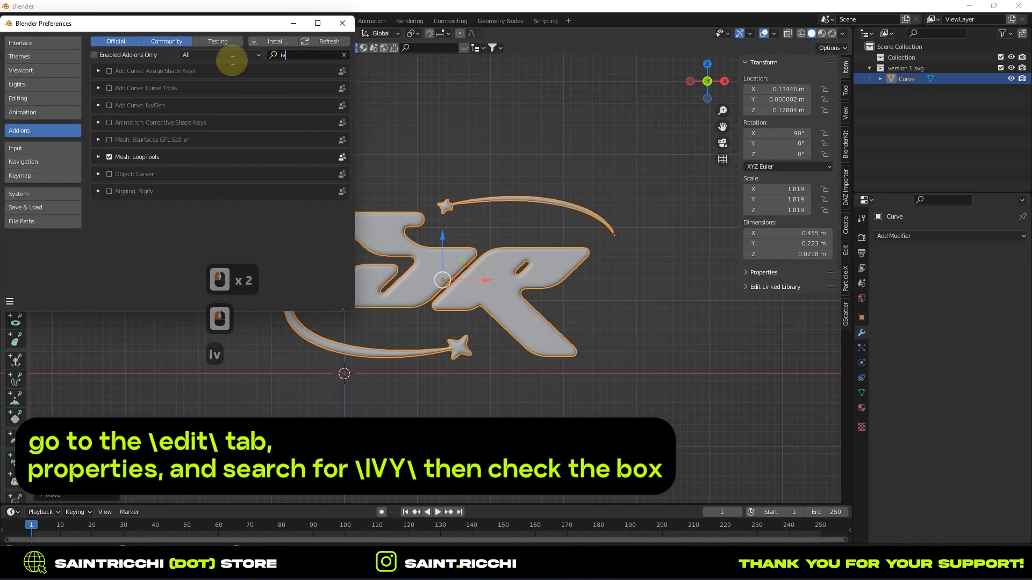
left_click(110, 105)
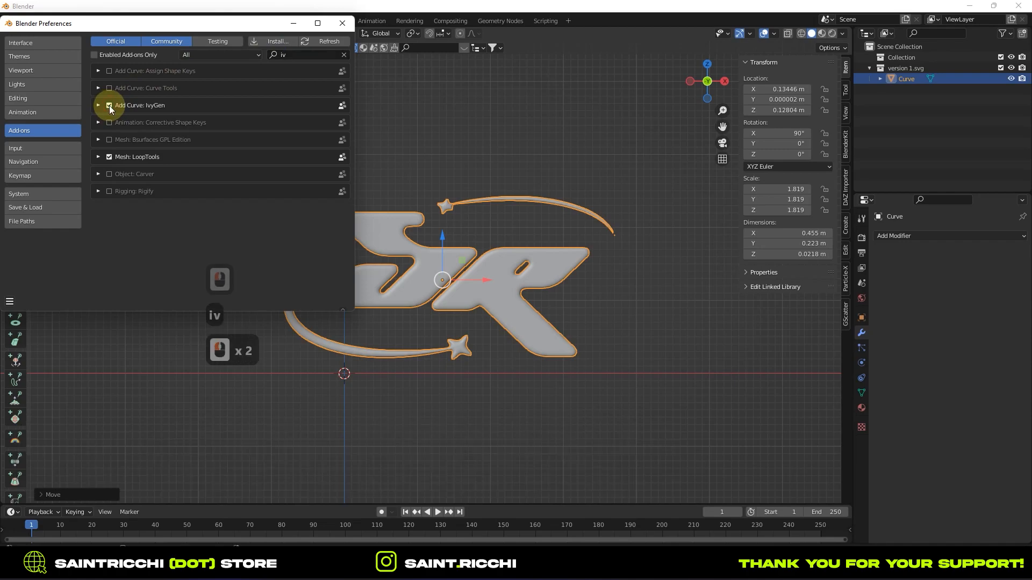
left_click(343, 25)
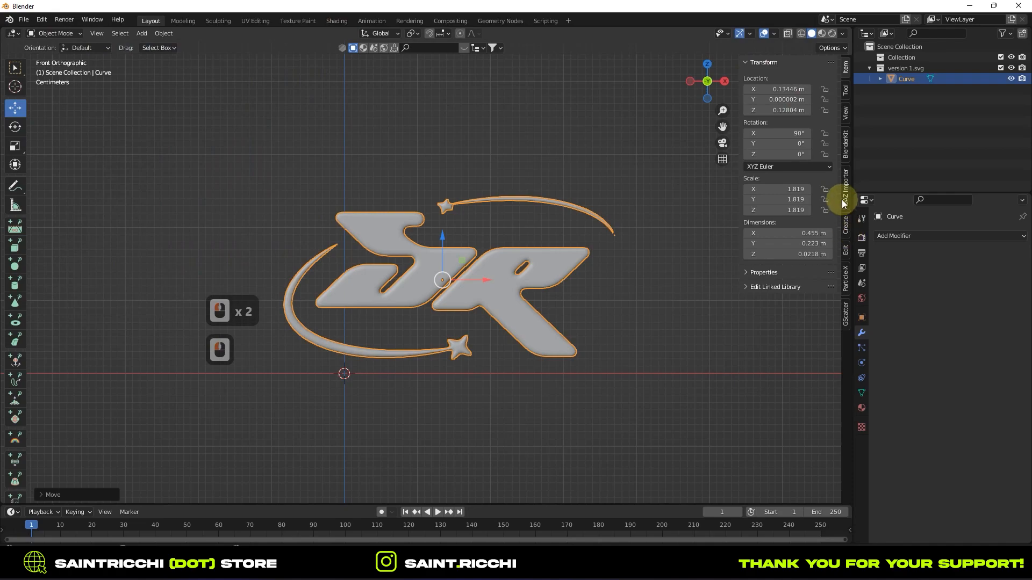
Step: Display the Ivy Generator settings and place the 3D cursor on the lower edge of the logo's first letter
left_click(847, 223)
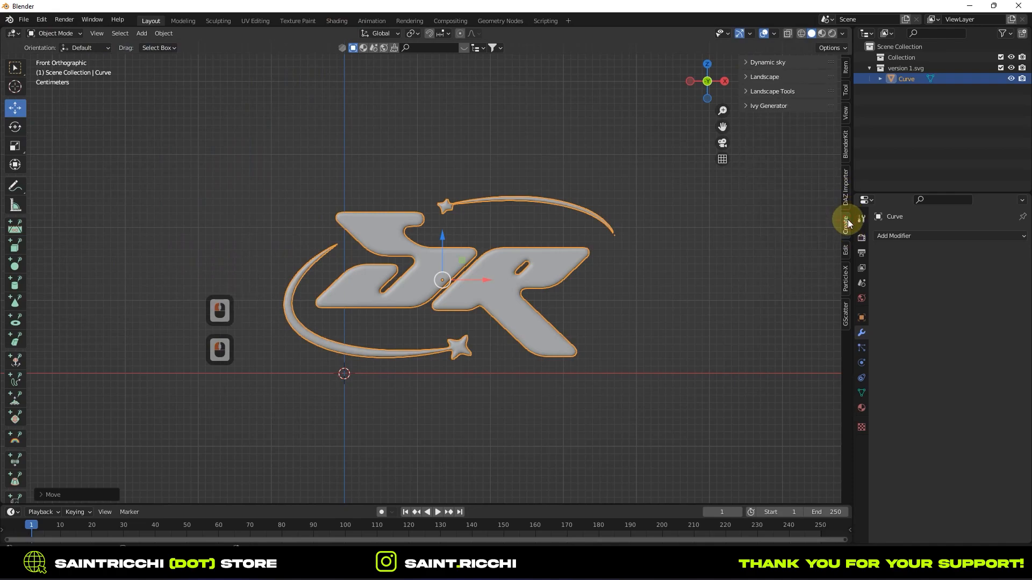
left_click(747, 107)
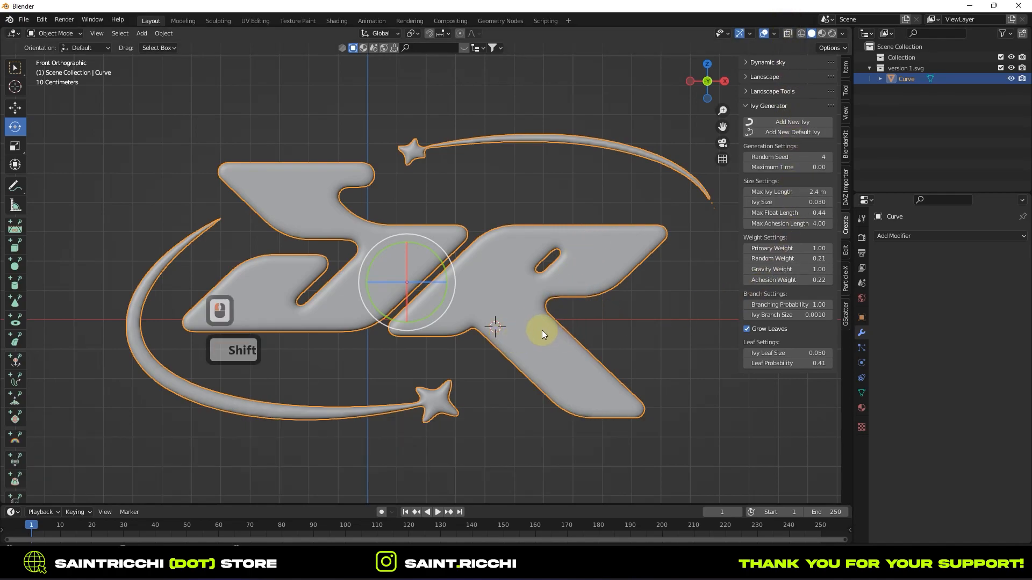
right_click(524, 318, "shift")
right_click(347, 329, "shift")
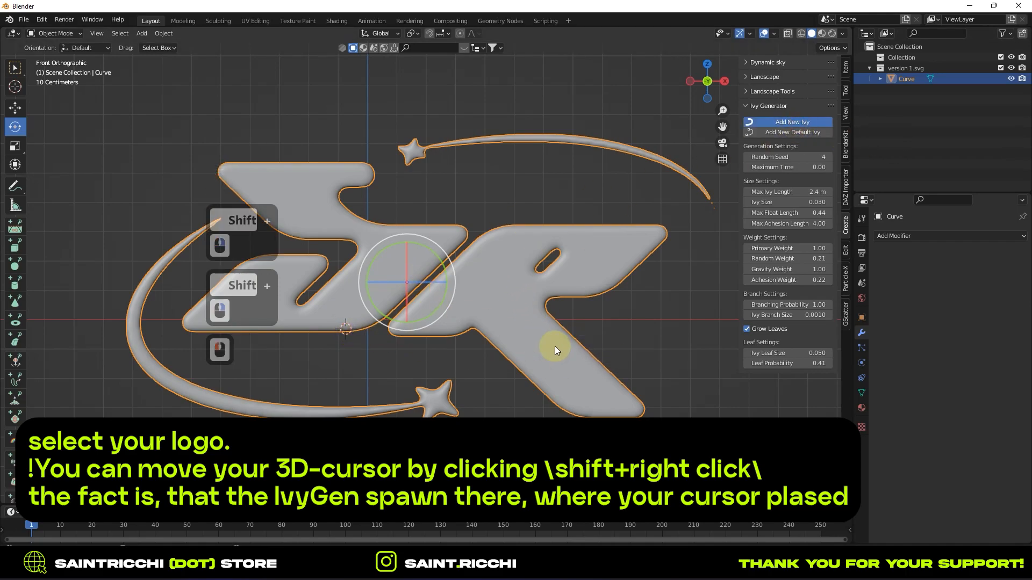
Step: Generate a new ivy on the selected logo at the 3D cursor and delete its leaf object
left_click(353, 127)
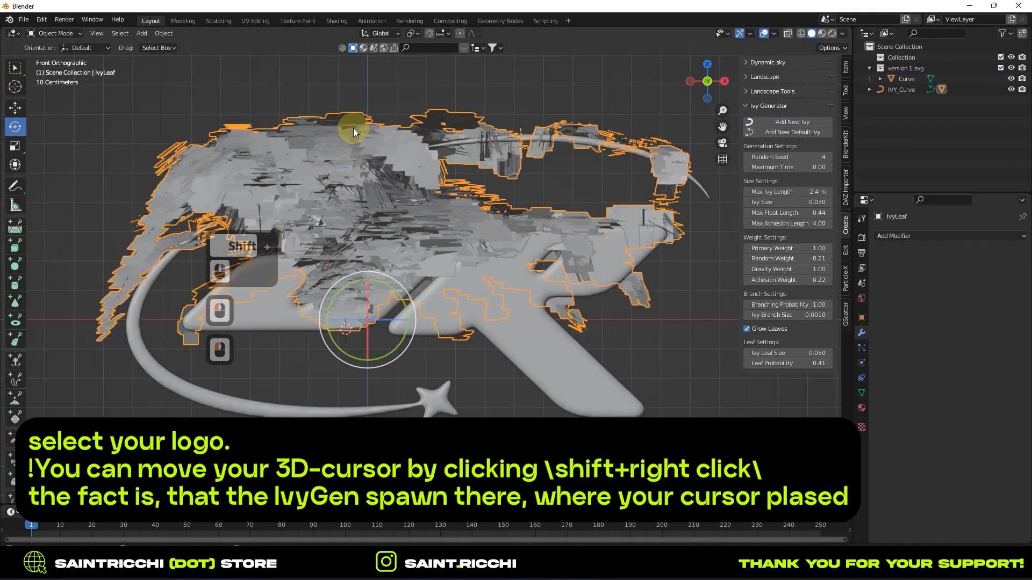
key("Delete")
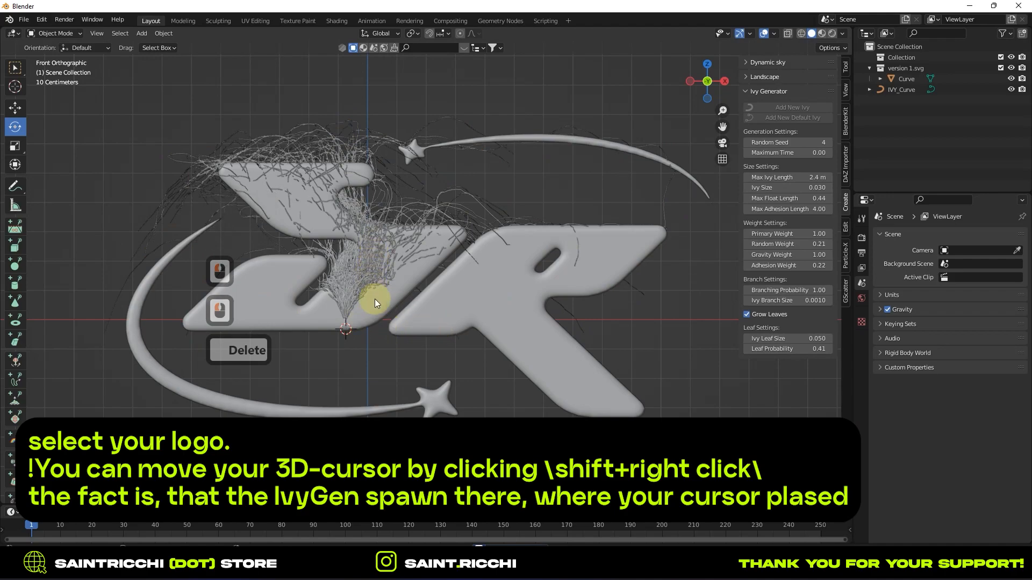
Step: Move the first ivy curve slightly along the Y axis and deselect it
left_click(357, 280)
key("g")
key("y")
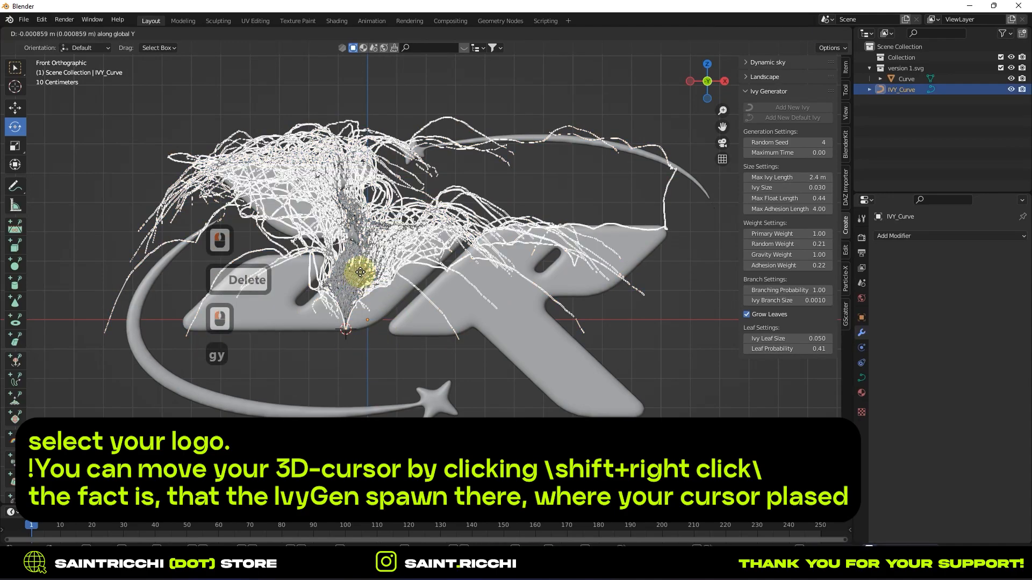
left_click(531, 169)
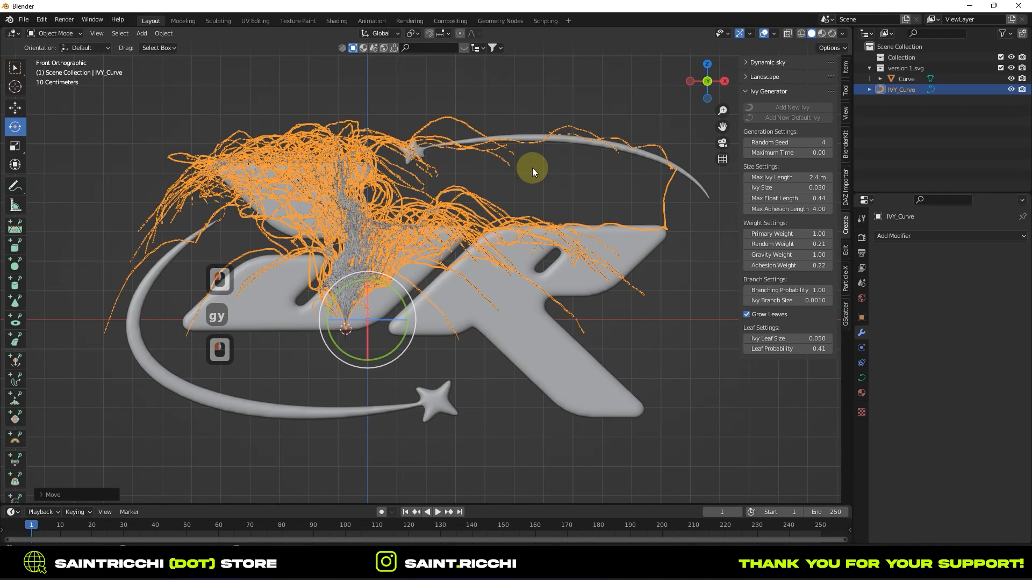
left_click(531, 169)
Step: Place the 3D cursor on the lower tip of the R's leg, grow a second ivy there, and remove its leaves
key("shift")
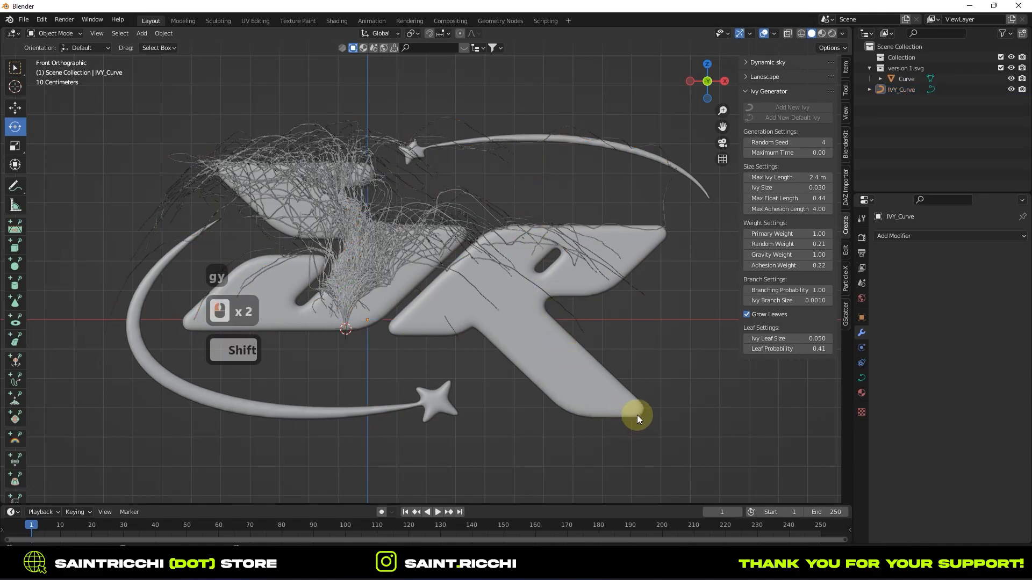
right_click(637, 415, "shift")
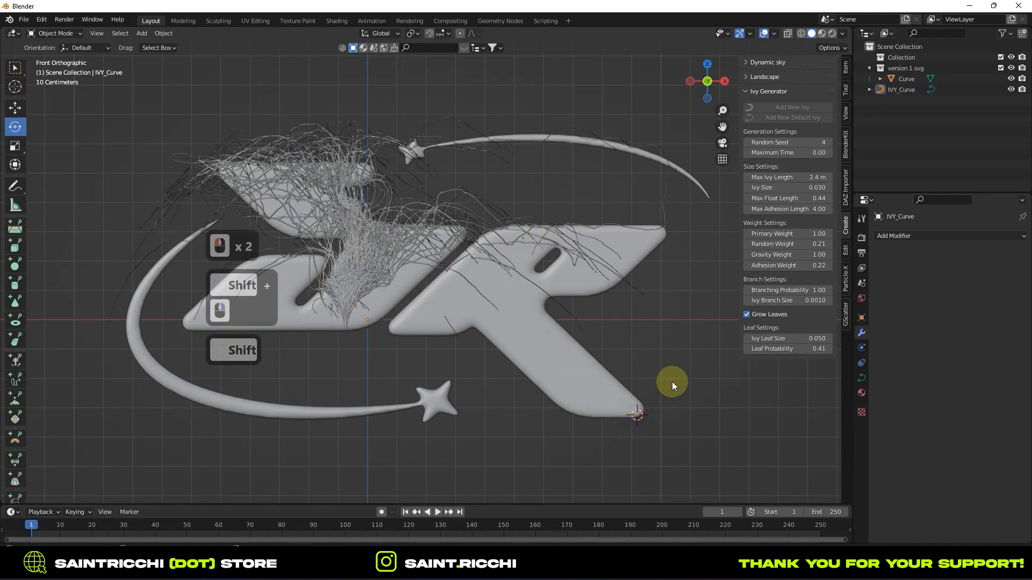
left_click(582, 362)
left_click(796, 121)
left_click(682, 263)
key("Delete")
Step: Shift the ivy on the R's leg along the Y axis and deselect it
left_click(634, 382)
key("g")
key("y")
left_click(650, 323)
left_click(725, 387)
Step: Grow a third ivy from the lower part of the large swoosh around the first letter and delete its leaves
left_click(206, 401)
right_click(194, 399, "shift")
left_click(797, 121)
left_click(129, 317)
key("Delete")
Step: Grow a fourth ivy on the logo from the middle of the upper swoosh and delete its leaves
left_click(240, 391)
left_click(241, 391)
right_click(596, 141, "shift")
left_click(793, 122)
left_click(619, 105)
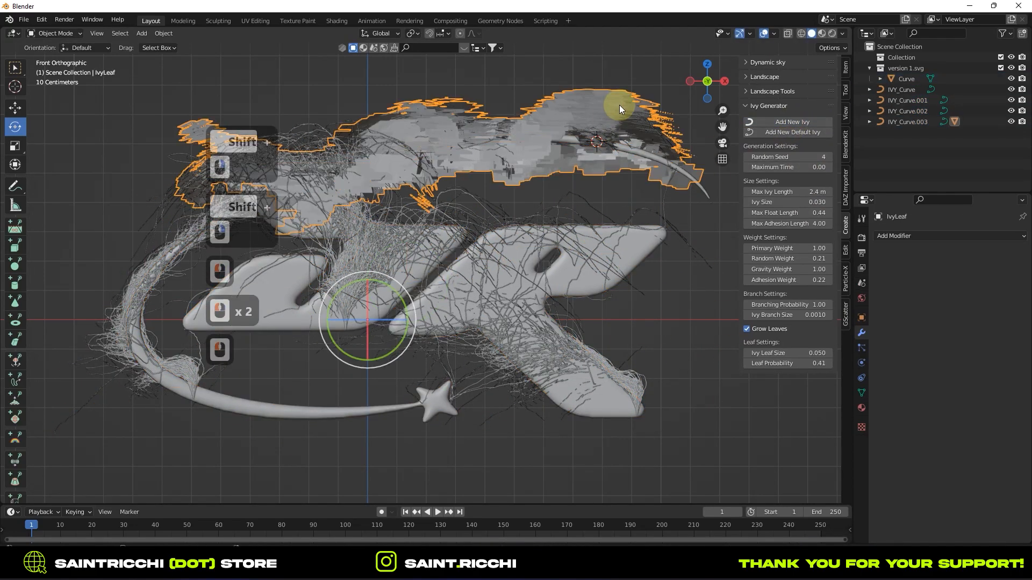
key("Delete")
Step: Scale the upper-swoosh ivy down and move it towards the swoosh
left_click(620, 122)
key("s")
left_click(618, 129)
key("g")
left_click(637, 122)
left_click(660, 99)
left_click(604, 122)
Step: Refine the rotation, size and position of the small ivy so it sits along the upper swoosh
left_click_drag(385, 293, 395, 317)
key("g")
left_click(622, 272)
key("s")
left_click(576, 278)
key("g")
left_click(624, 148)
key("g")
left_click(609, 175)
left_click(724, 426)
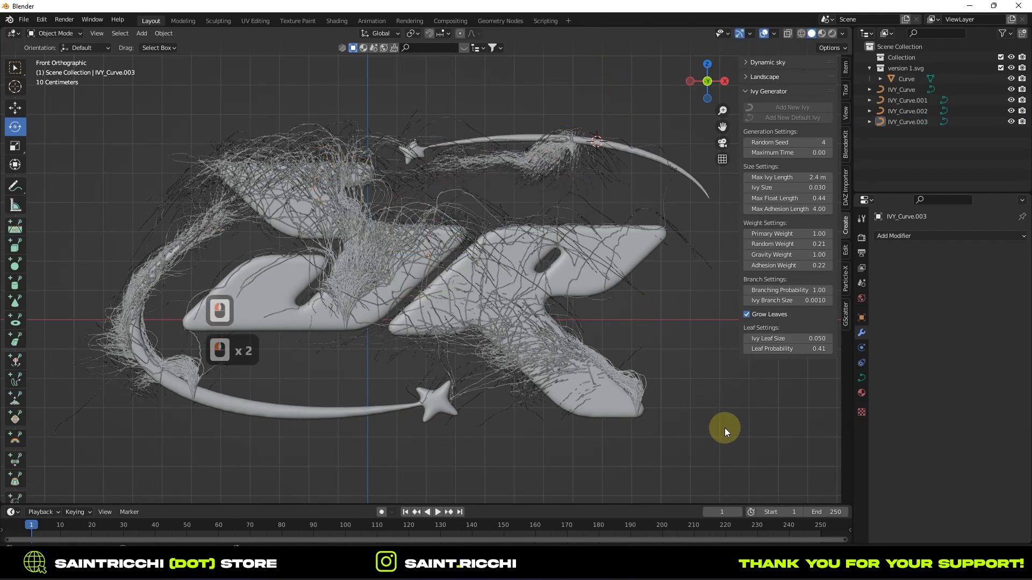
Step: Select all four ivy curves and join them into a single object
left_click(572, 378)
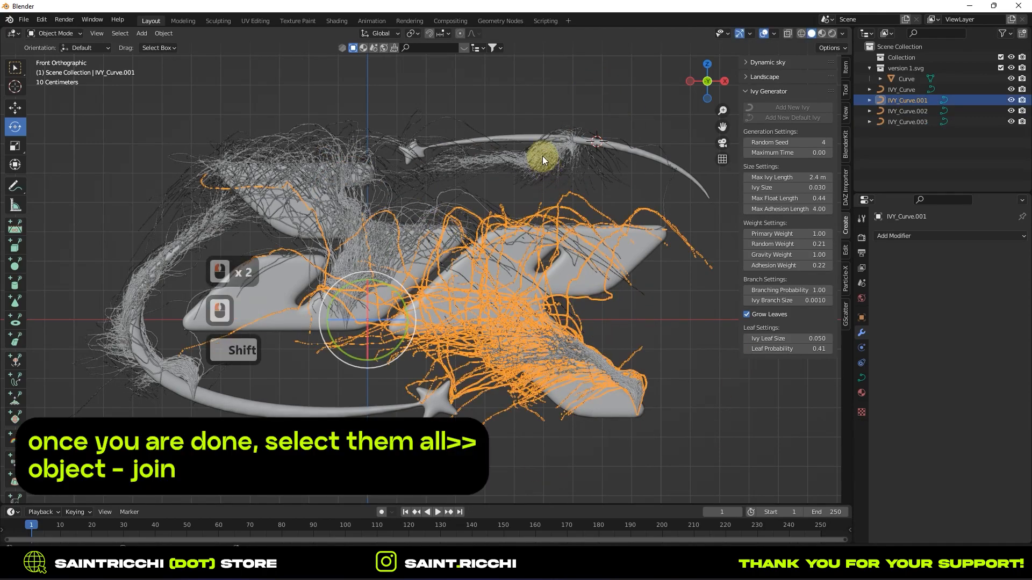
left_click(302, 195, "shift")
left_click(315, 149, "shift")
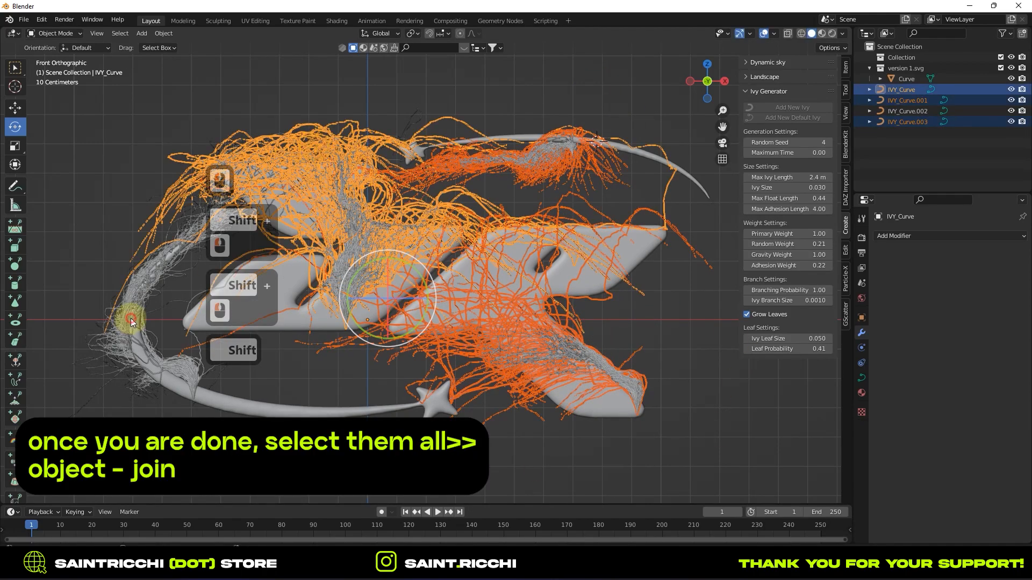
left_click(132, 321, "shift")
left_click(160, 33)
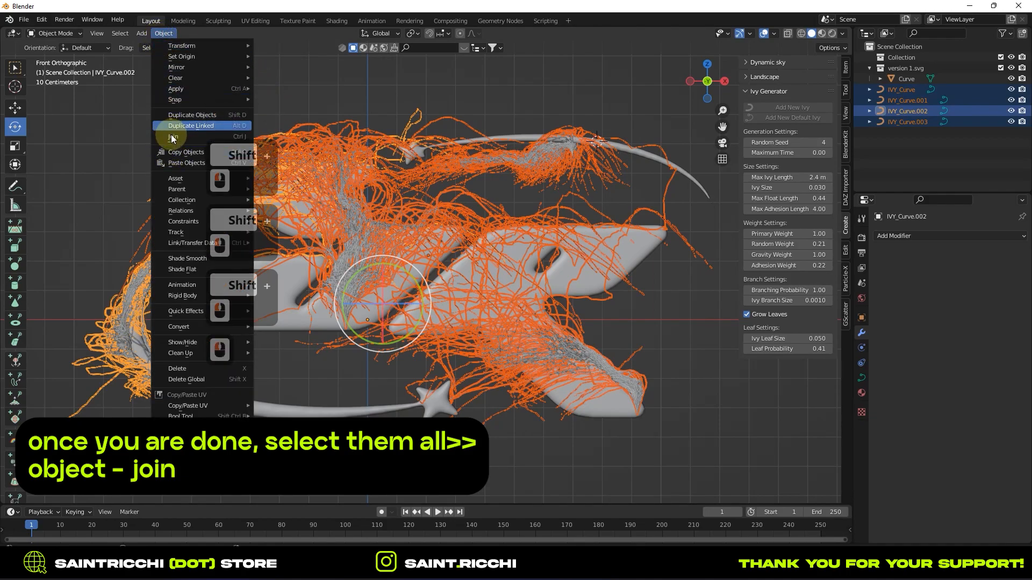
left_click(171, 134)
Step: Add a Shrinkwrap modifier to the joined ivy, with the logo mesh as target and snap mode Outside
left_click(908, 236)
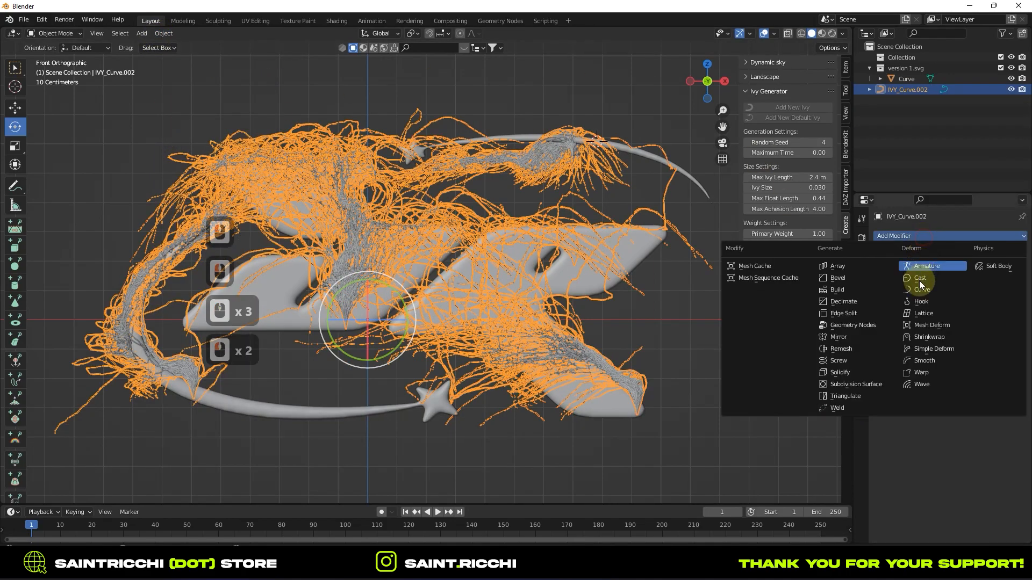
left_click(927, 337)
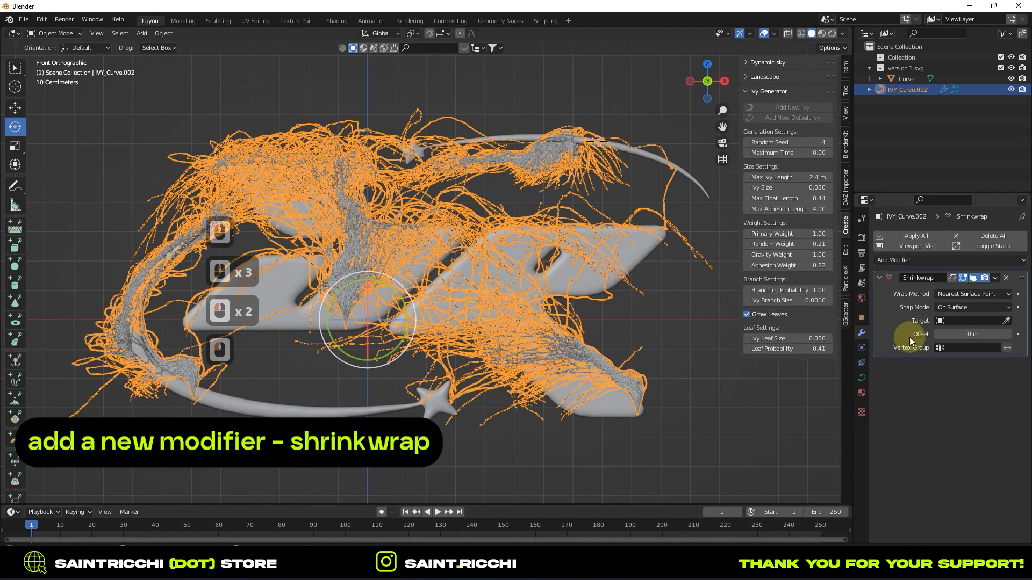
left_click(1006, 320)
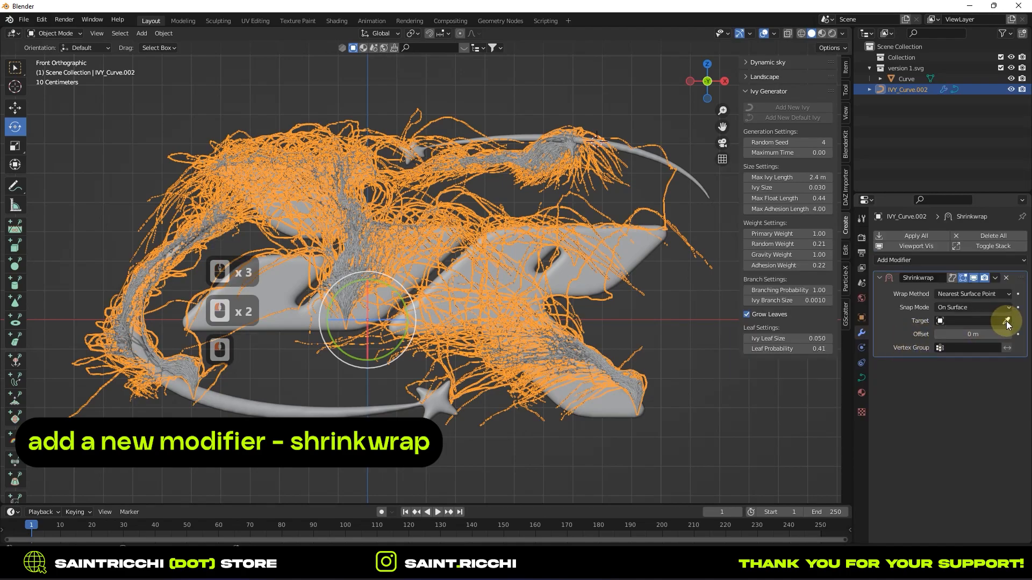
left_click(639, 251)
left_click(946, 308)
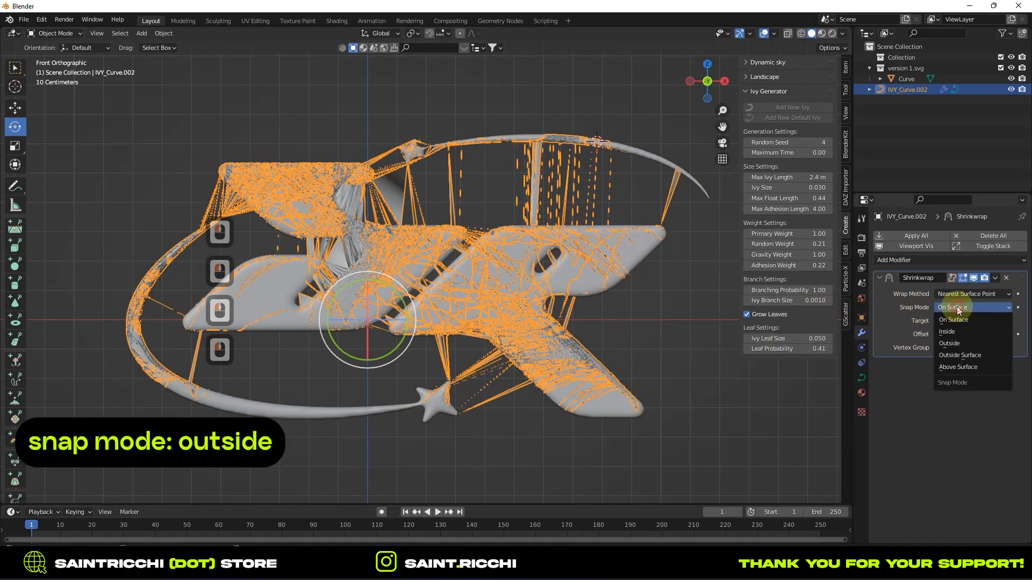
left_click(943, 340)
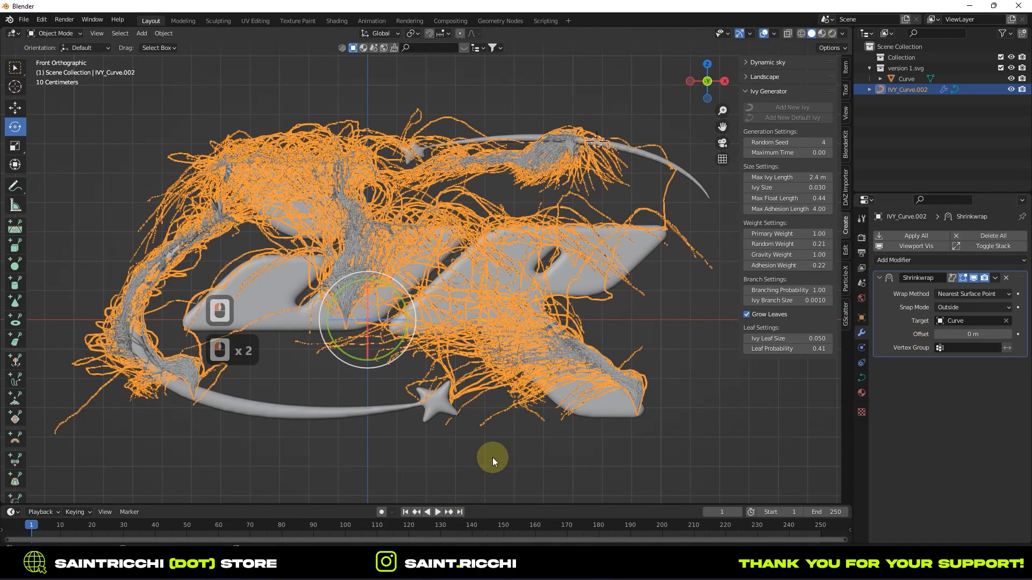
Step: Add a Bezier curve, scale it down, and move it clear of the logo, beyond the large swoosh
scroll(500, 451, "down", 5)
key("shift+a")
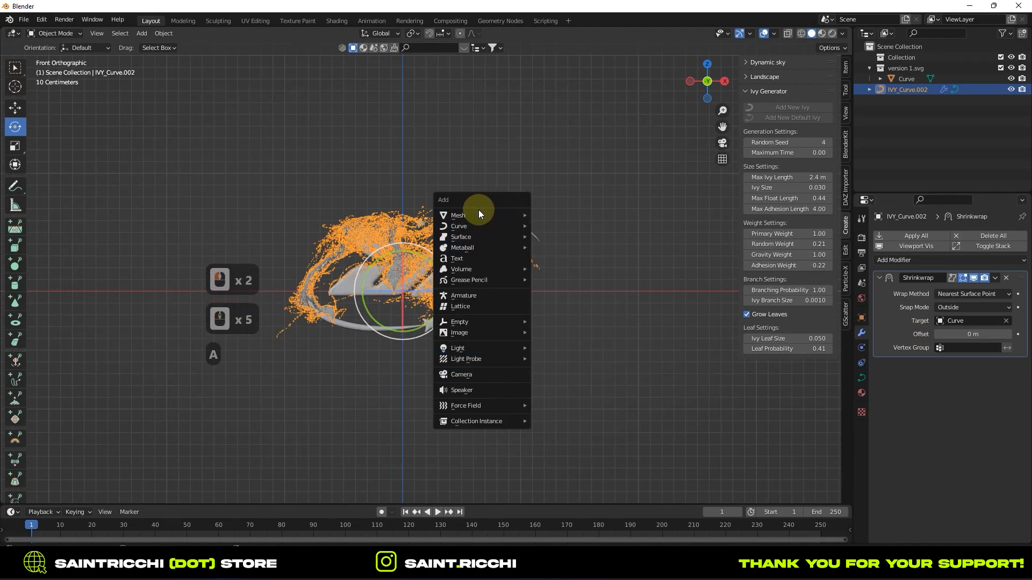
mouse_move(473, 226)
left_click(607, 230)
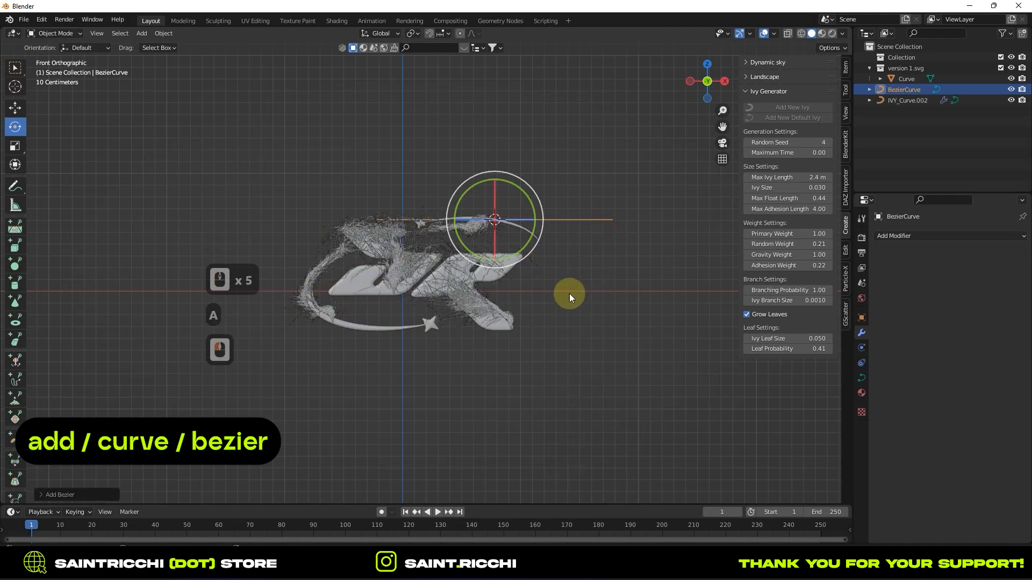
key("s")
left_click(587, 266)
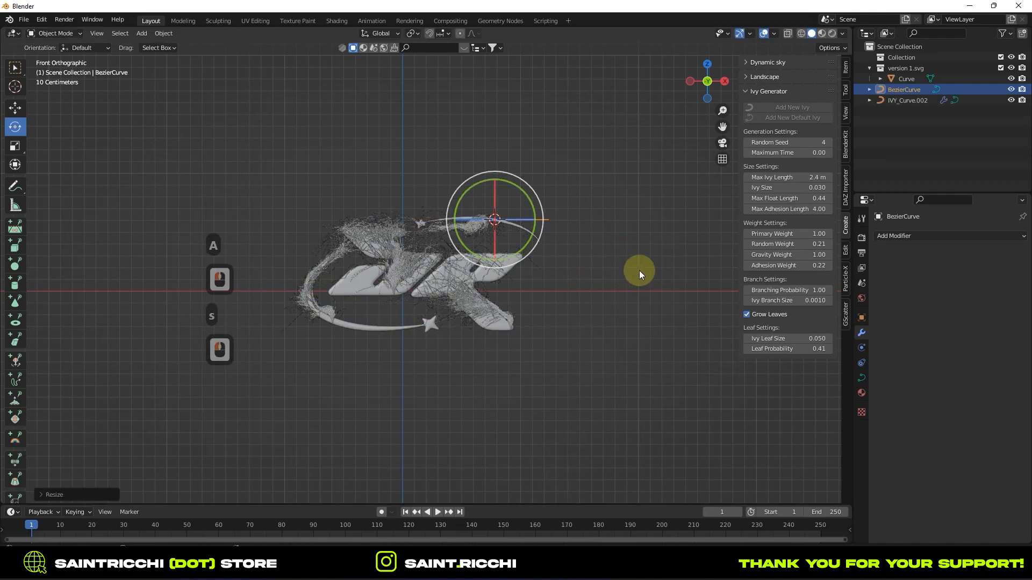
key("g")
left_click(281, 341)
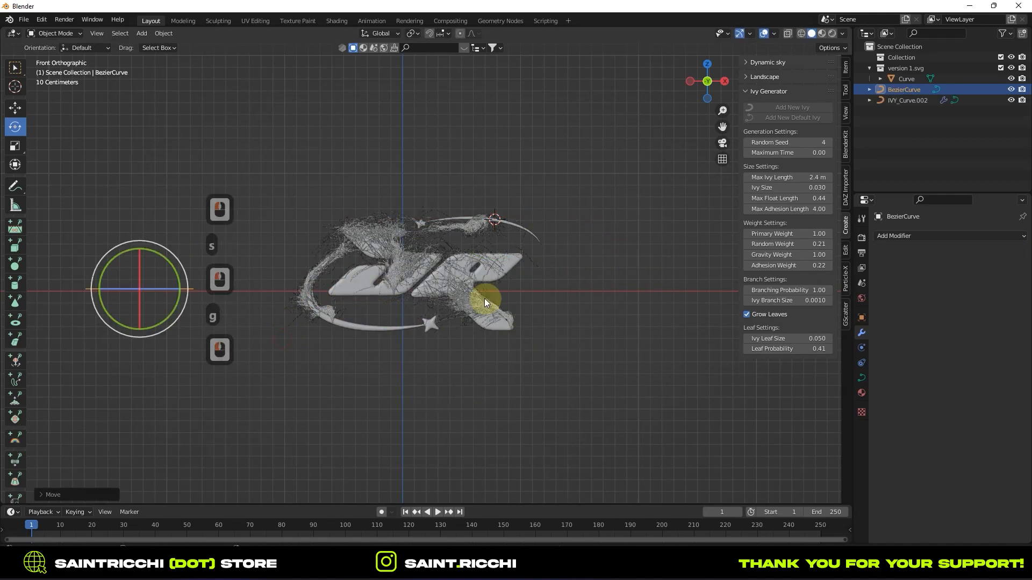
Step: Apply the Shrinkwrap modifier on the joined ivy curve
left_click(399, 271)
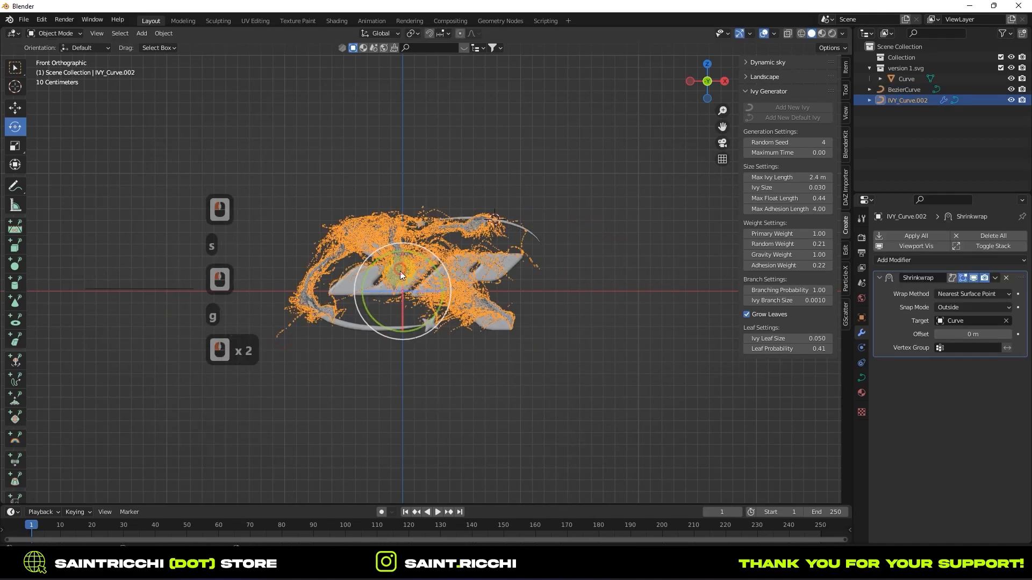
left_click(995, 279)
left_click(962, 295)
Step: Assign the Bezier curve as the taper object of the ivy's curve geometry
left_click(861, 378)
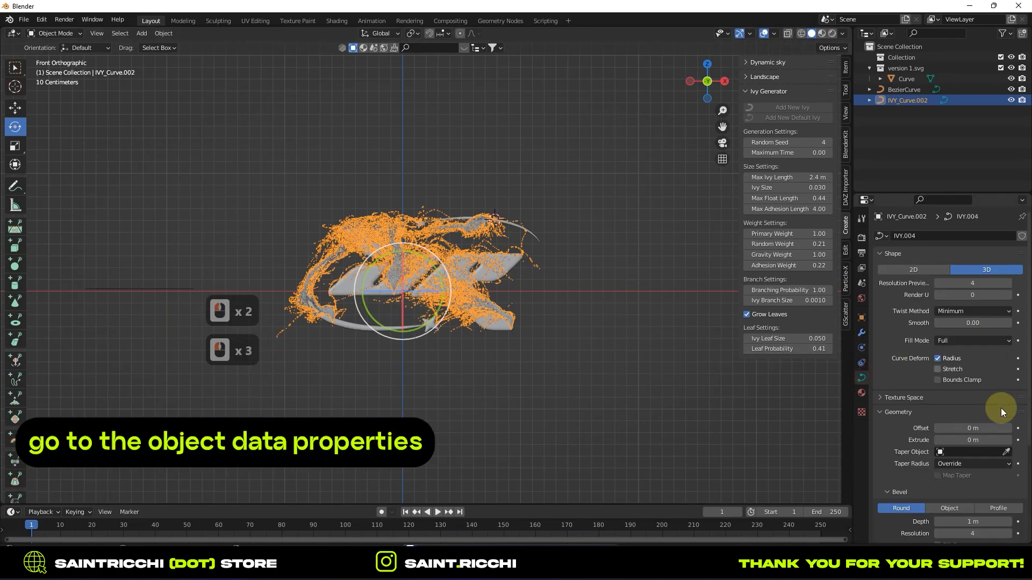
left_click(1006, 452)
left_click(171, 287)
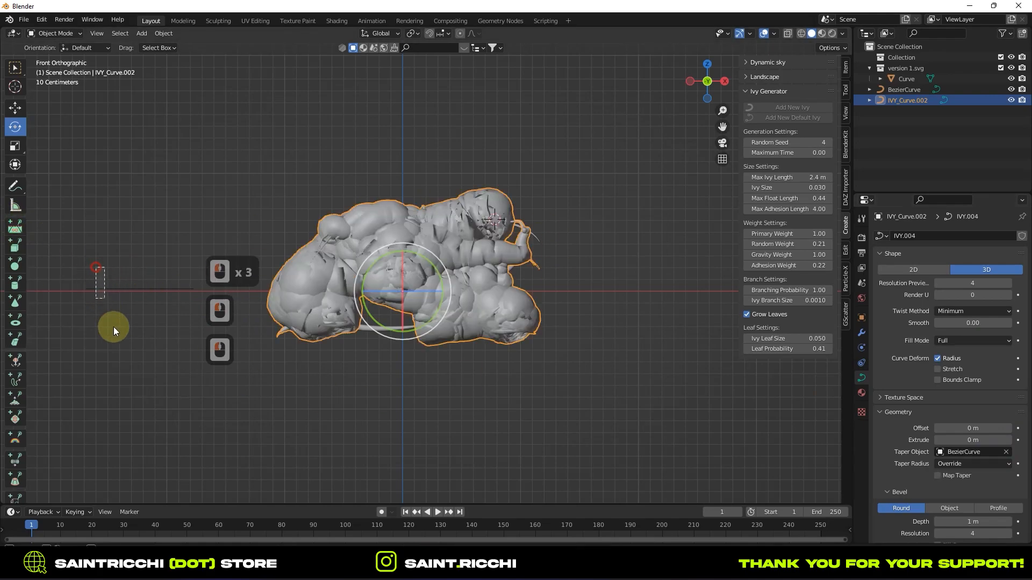
Step: Scale down the Bezier taper curve's points in Edit Mode to thin the ivy branches
left_click(140, 290)
key("Tab")
key("s")
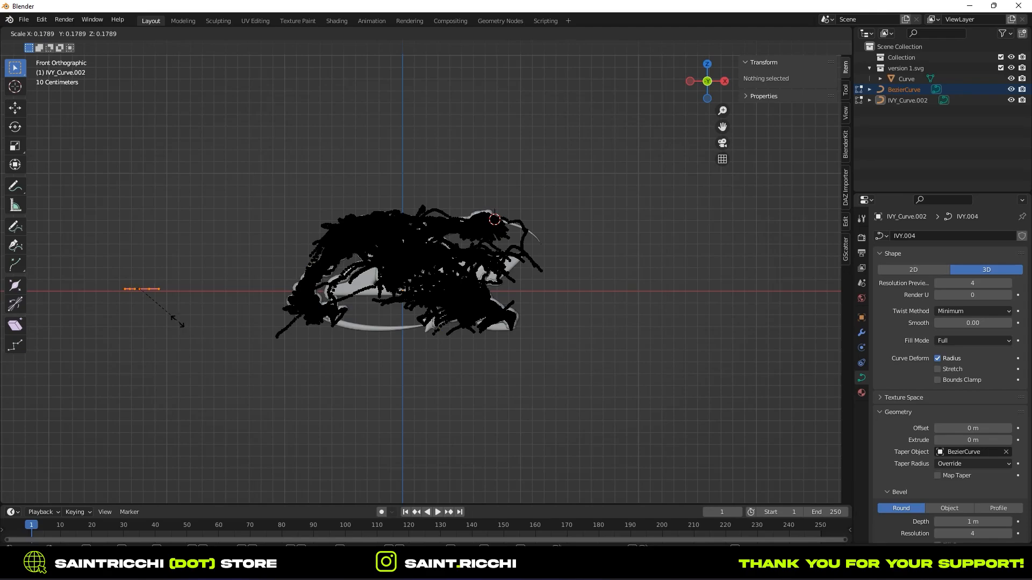
left_click(195, 329)
key("Tab")
left_click(336, 385)
Step: Edit the Bezier taper curve and scale the handles of its control point at the positive X end
scroll(336, 396, "up", 3)
scroll(336, 397, "up", 1)
left_click_drag(722, 127, 953, 126)
left_click(60, 305)
key("Tab")
left_click(82, 305)
key("s")
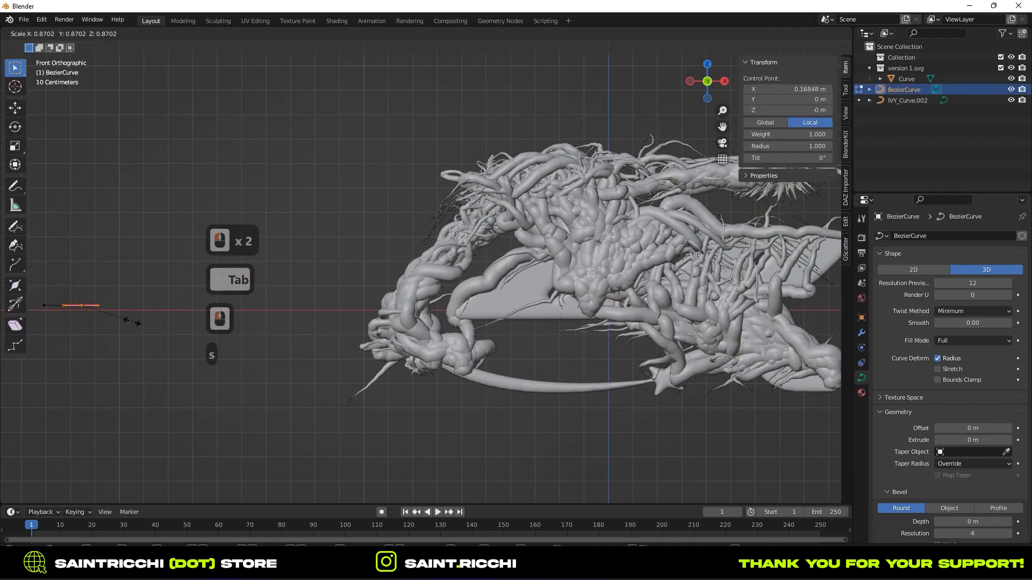
left_click(358, 408)
Step: Scale the handles of the taper curve's control point at the negative X end
scroll(110, 378, "down", 1)
left_click(108, 301)
key("s")
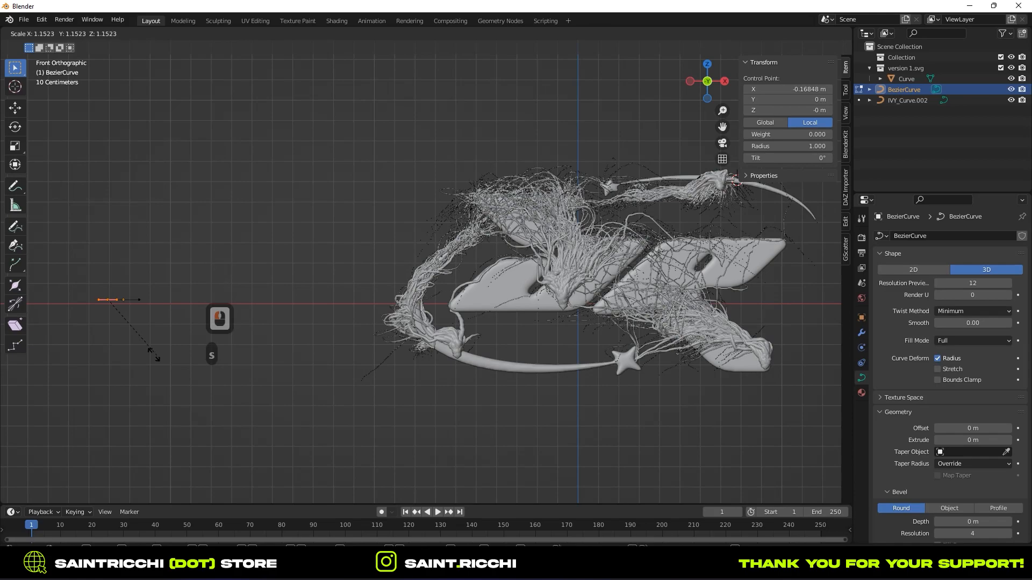
left_click(493, 399)
Step: Select all of the taper curve's control points, scale them up to adjust the branch thickness, and return to Object Mode
left_click_drag(125, 310, 171, 333)
key("g")
key("s")
left_click_drag(89, 285, 161, 346)
key("s")
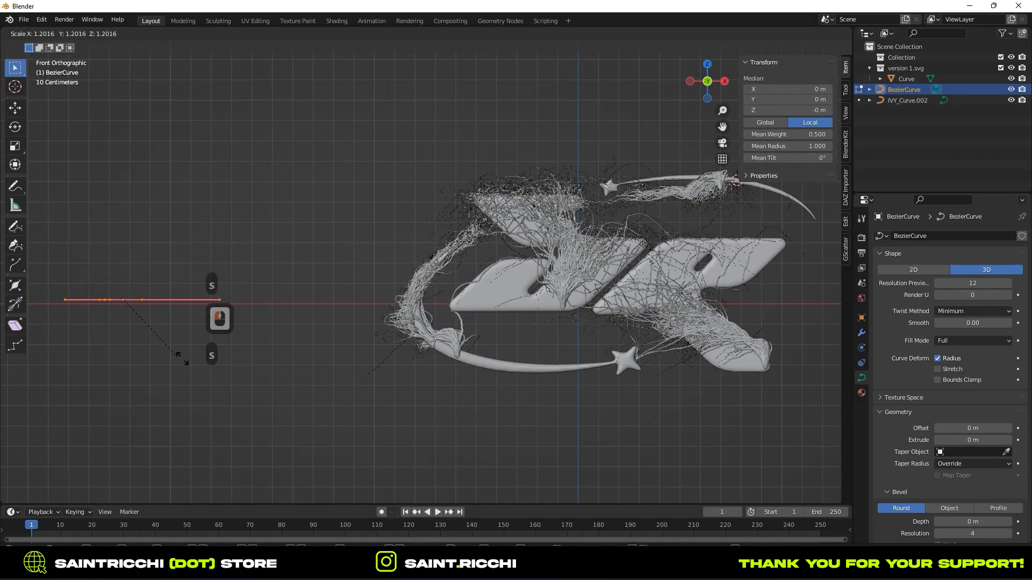
left_click(212, 357)
left_click_drag(722, 130, 549, 127)
key("Tab")
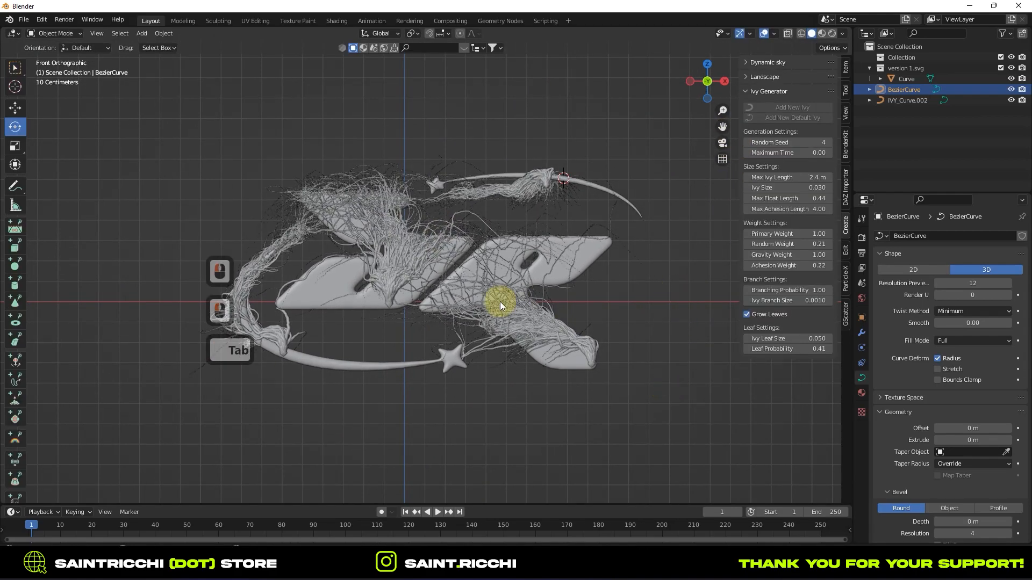
Step: Add a camera and align it to the current front view of the logo and ivy
key("shift+a")
left_click(568, 482)
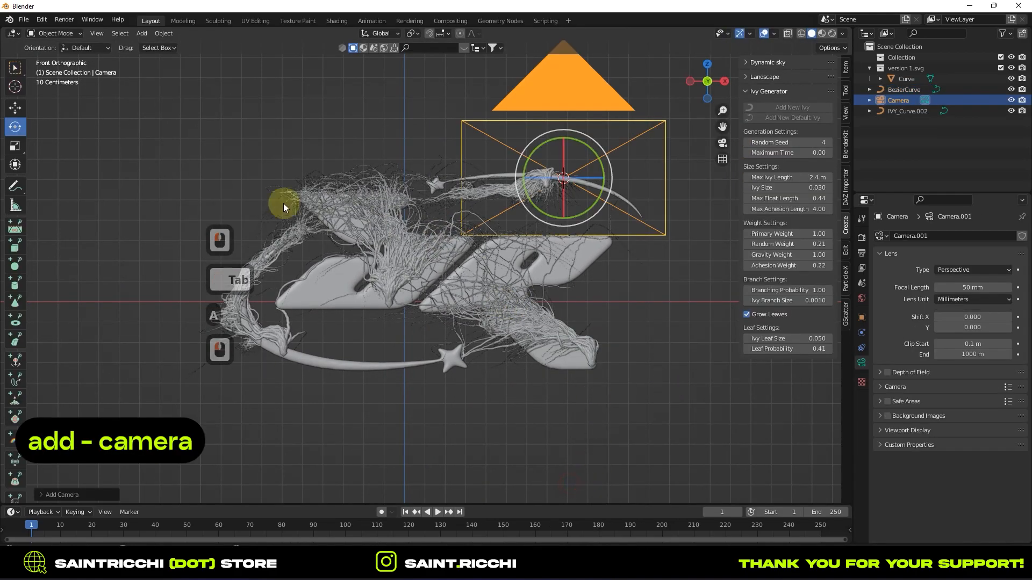
left_click_drag(231, 129, 620, 483)
left_click(96, 33)
mouse_move(192, 180)
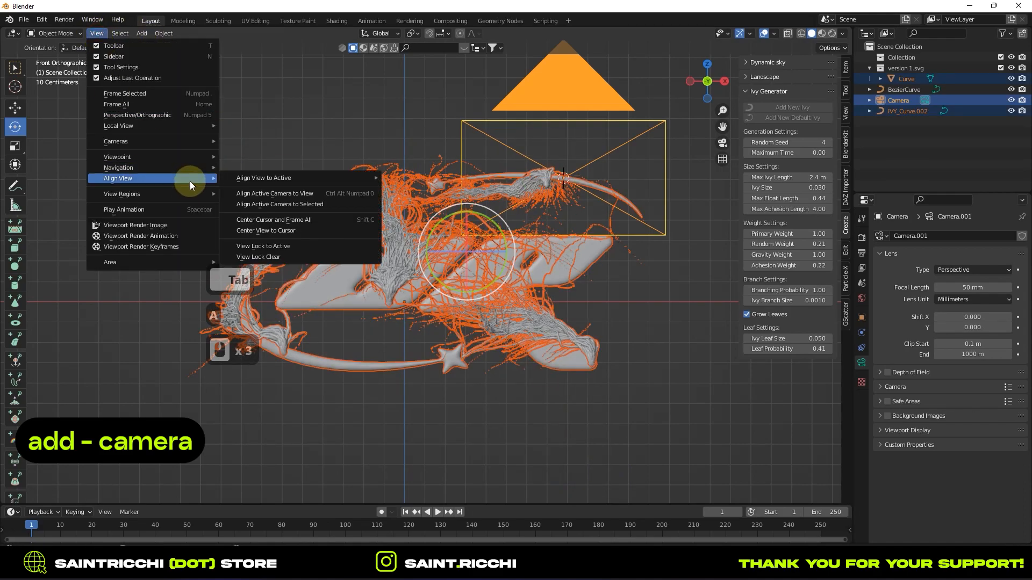
left_click(289, 197)
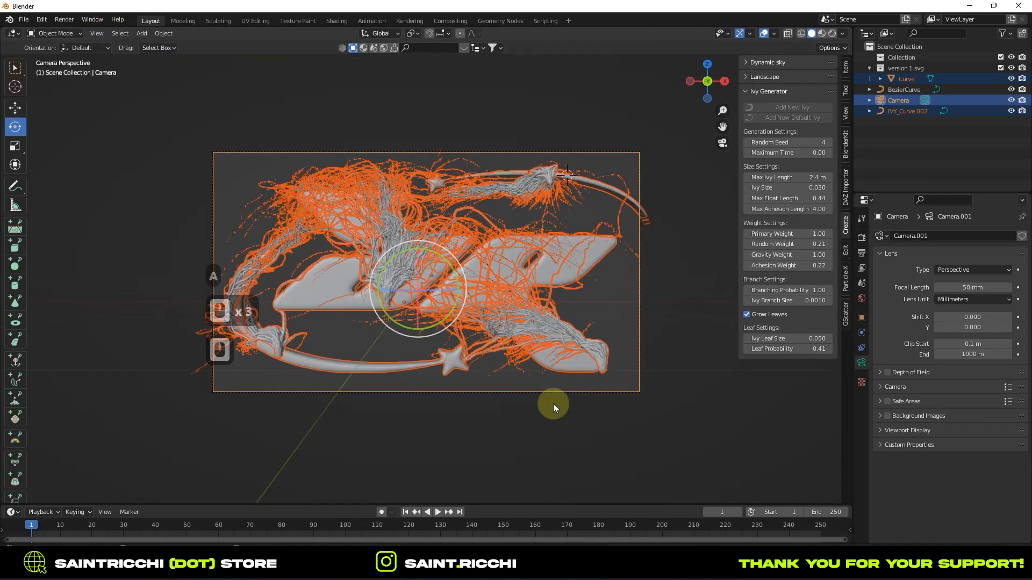
Step: Set the render output's X resolution to 1080 px for a square frame
left_click(861, 253)
double_click(962, 248)
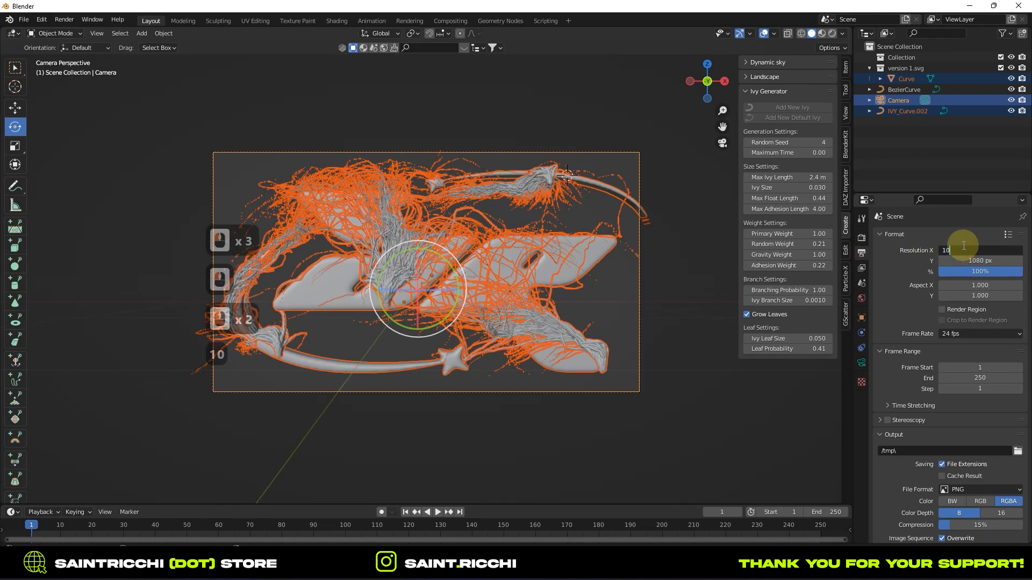
type("1080")
key("Return")
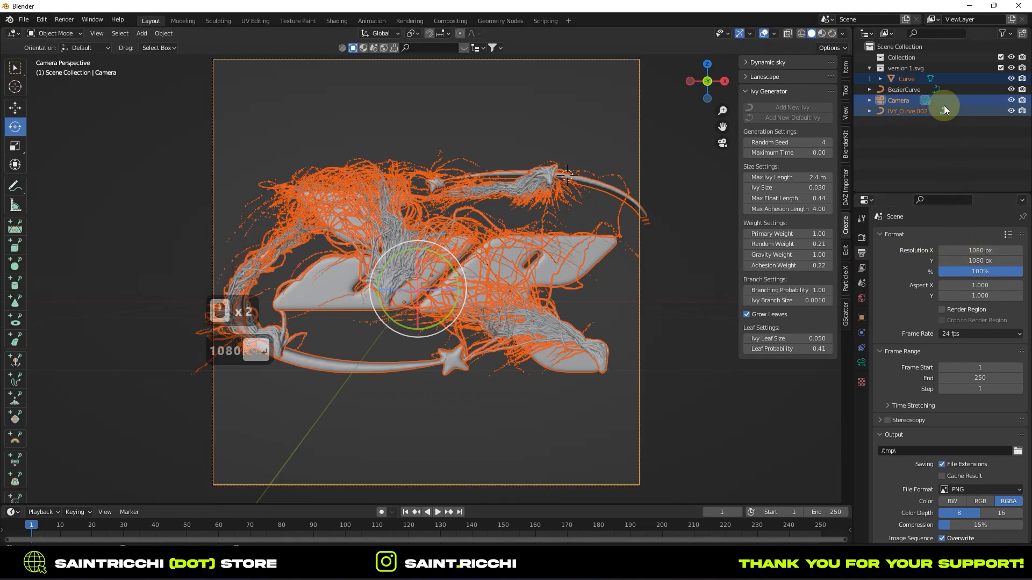
Step: Adjust the camera's height along Z and pull it back about 0.63 m along Y so the logo and ivy fit the frame
left_click(924, 100)
key("g")
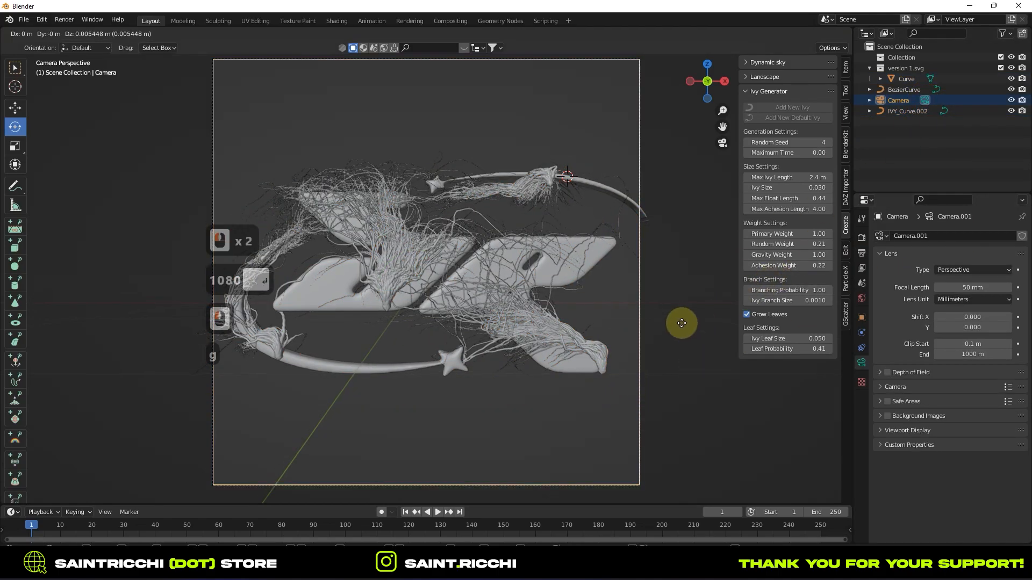
key("z")
left_click(678, 330)
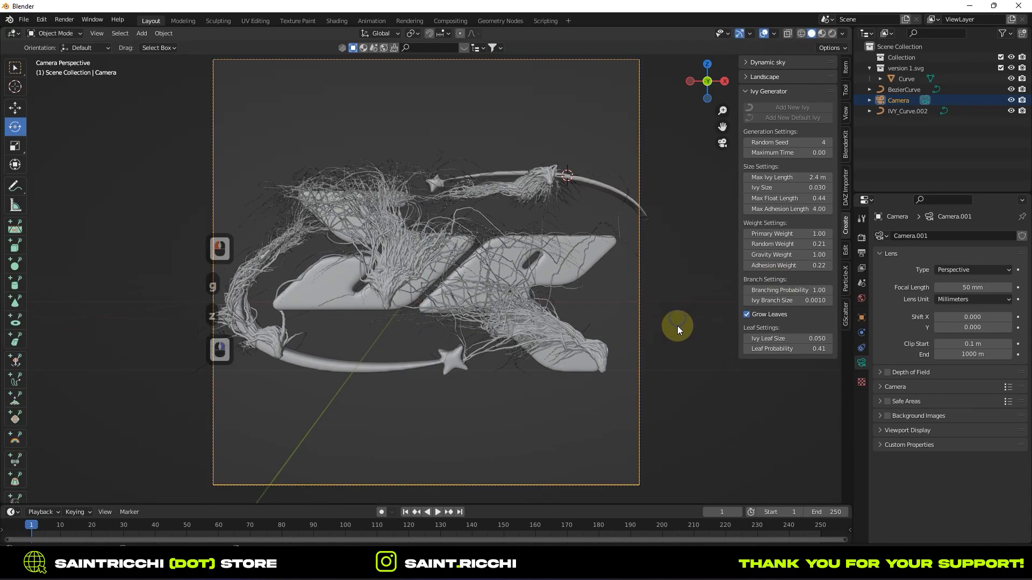
key("g")
key("x")
right_click(671, 317)
key("g")
key("y")
left_click(684, 291)
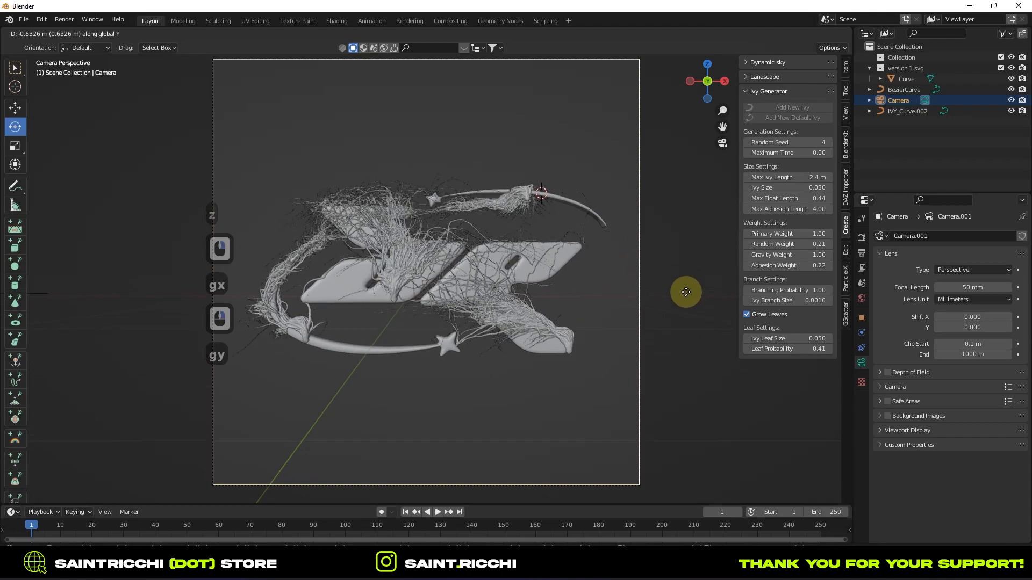
Step: Select the logo and ivy together, tilt them slightly in the camera view, and shift them to re-centre the composition
left_click_drag(494, 375, 497, 377)
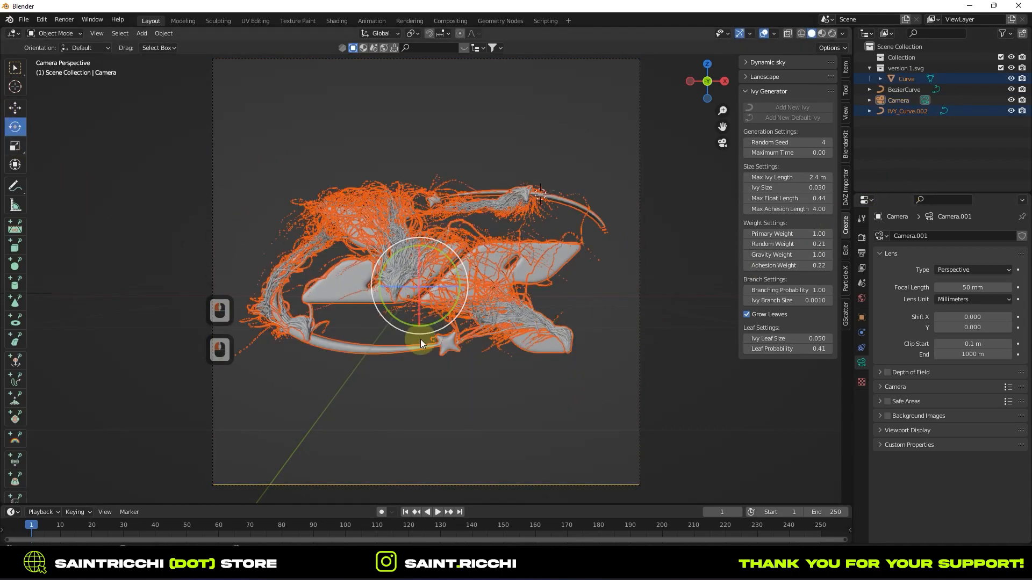
left_click_drag(460, 294, 509, 333)
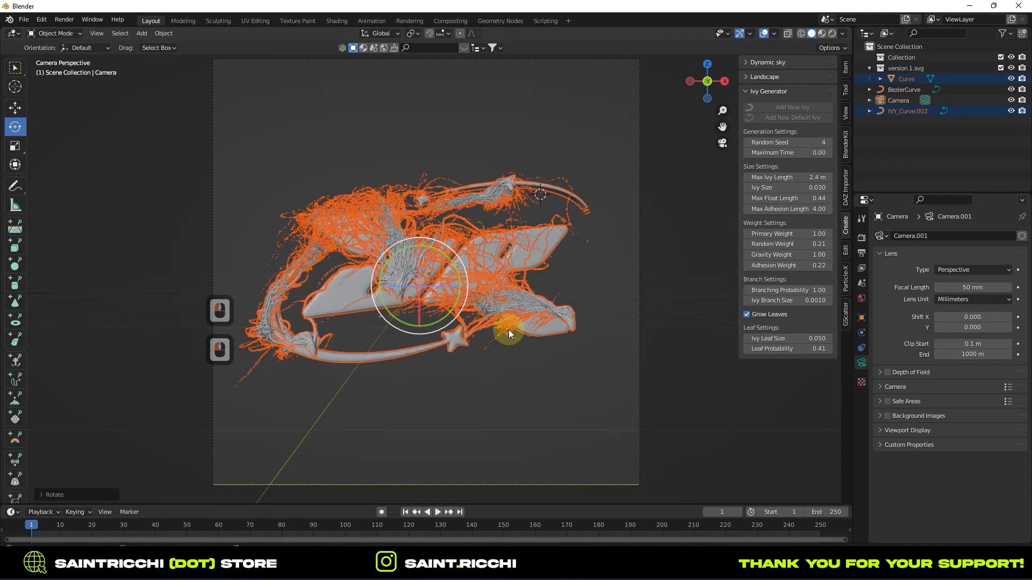
key("g")
left_click(521, 326)
left_click(713, 281)
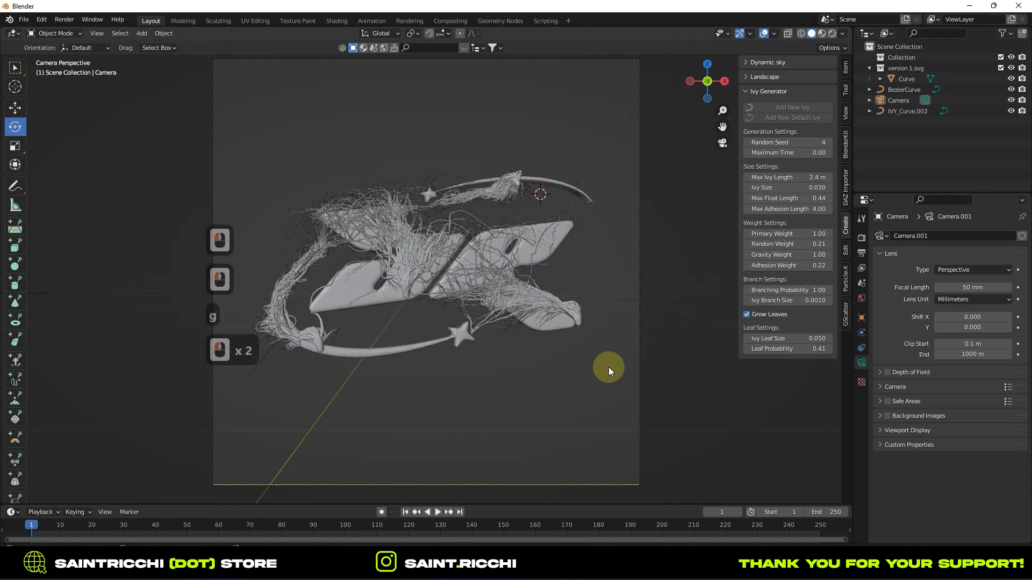
Step: Select the ivy curve and expand its Start & End Mapping settings
left_click(503, 294)
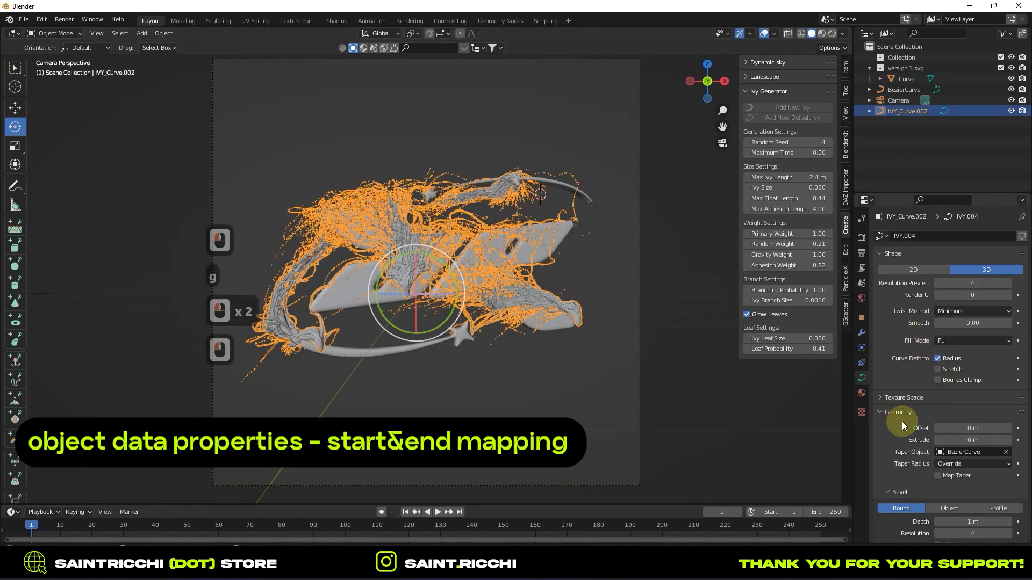
scroll(901, 422, "down", 5)
scroll(879, 457, "down", 2)
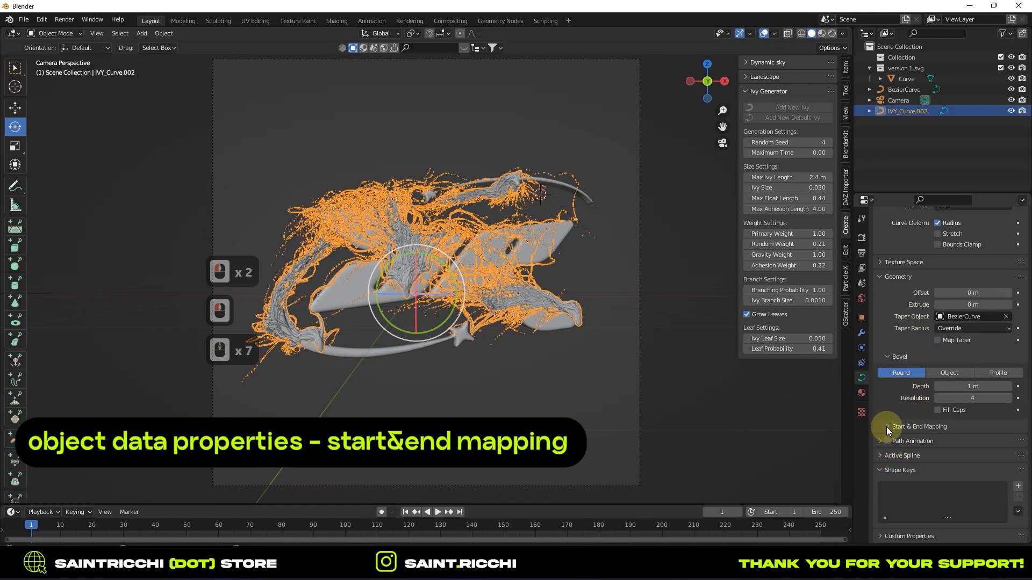
left_click(885, 426)
scroll(888, 420, "down", 3)
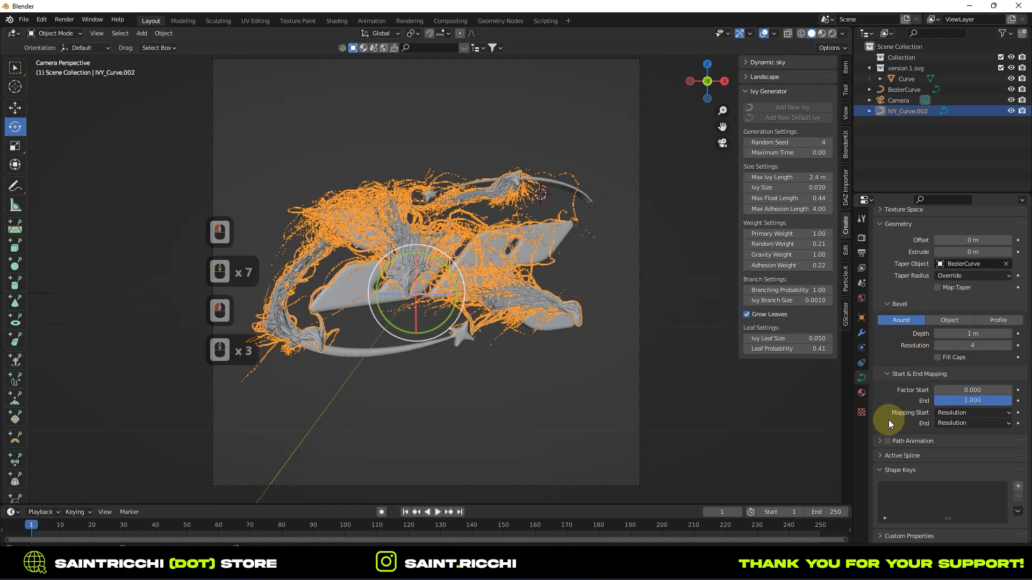
left_click(832, 511)
type("1")
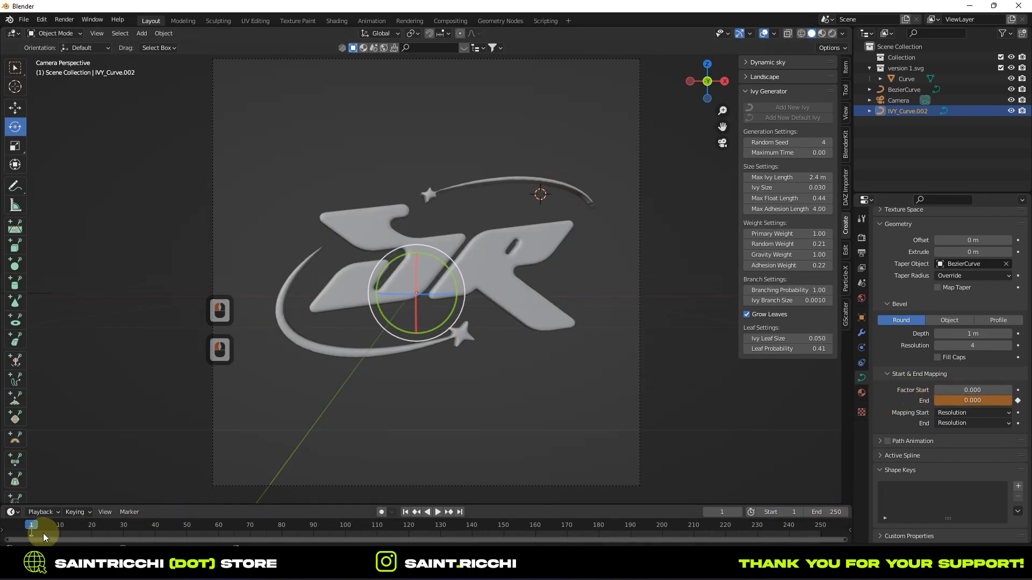
left_click_drag(58, 526, 63, 527)
key("ctrl+z")
key("ctrl+z")
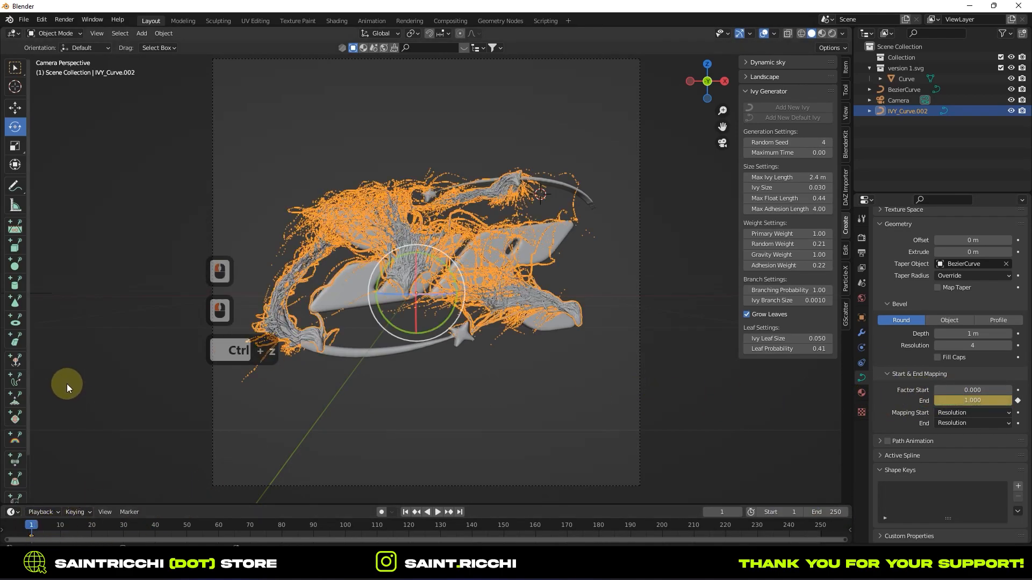
key("ctrl+z")
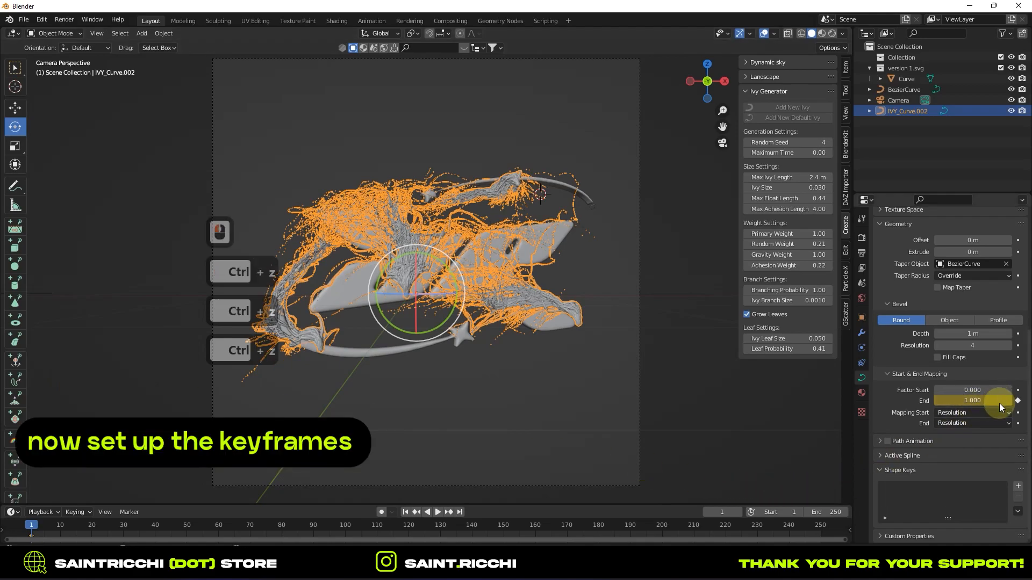
Step: Keyframe the ivy curve's End mapping factor at 0.000 on frame 1 and at 0.469 on frame 20
left_click_drag(1000, 401, 935, 400)
left_click(1017, 401)
key("space")
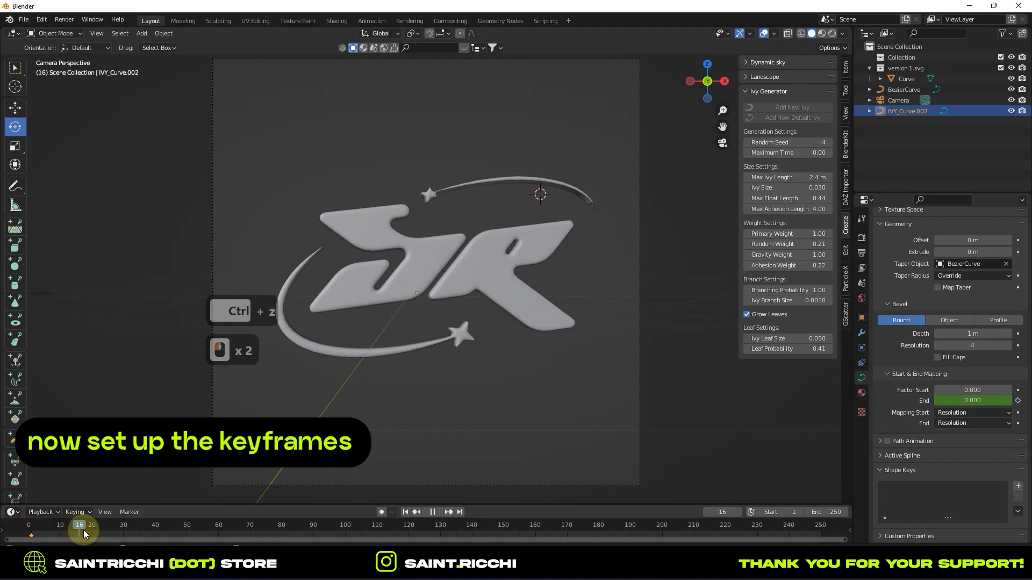
left_click(90, 535)
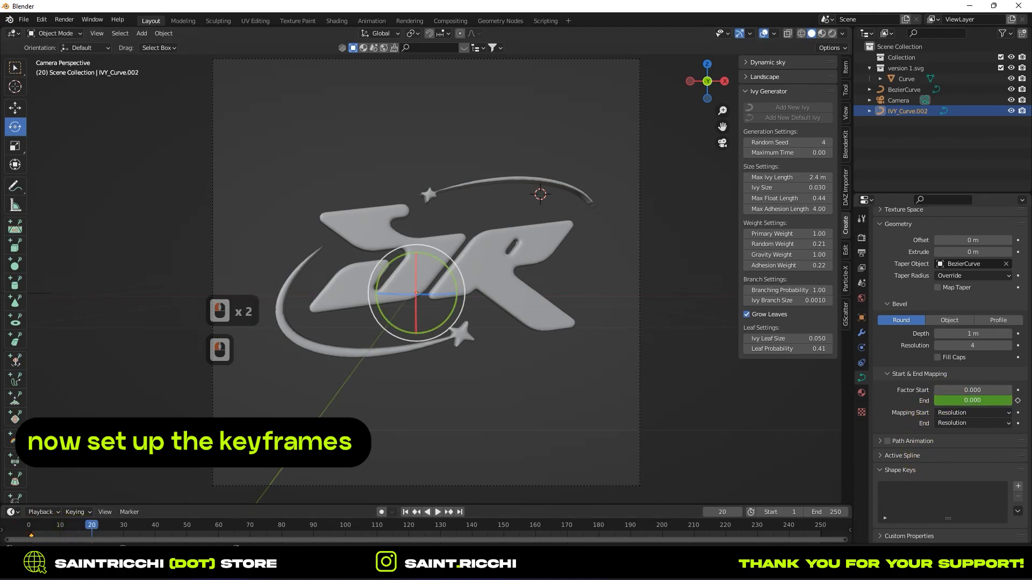
left_click_drag(946, 401, 971, 401)
left_click(1017, 401)
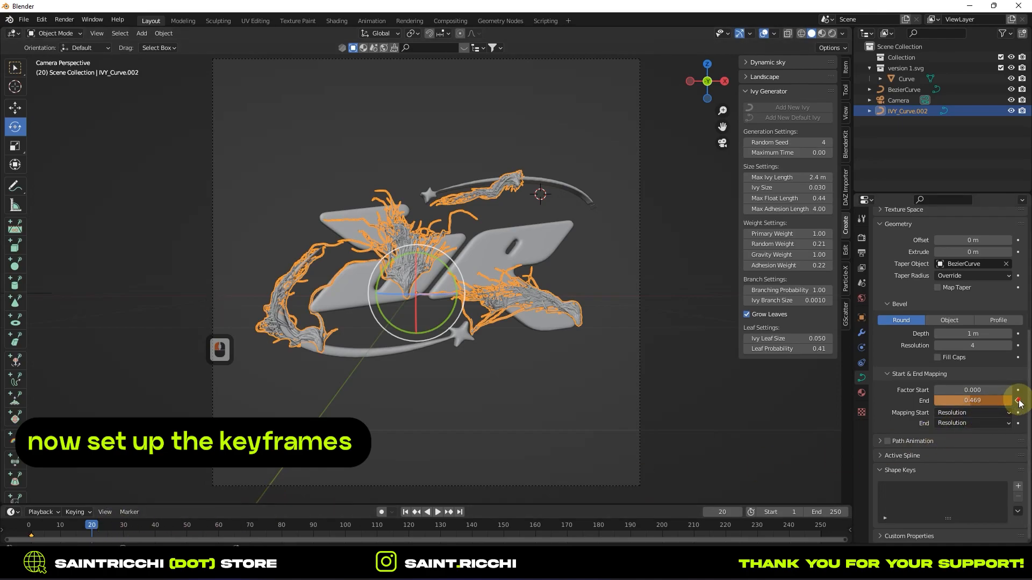
Step: Keyframe the ivy curve's End mapping factor at 0.823 on frame 40 and at 0.939 on frame 60
key("space")
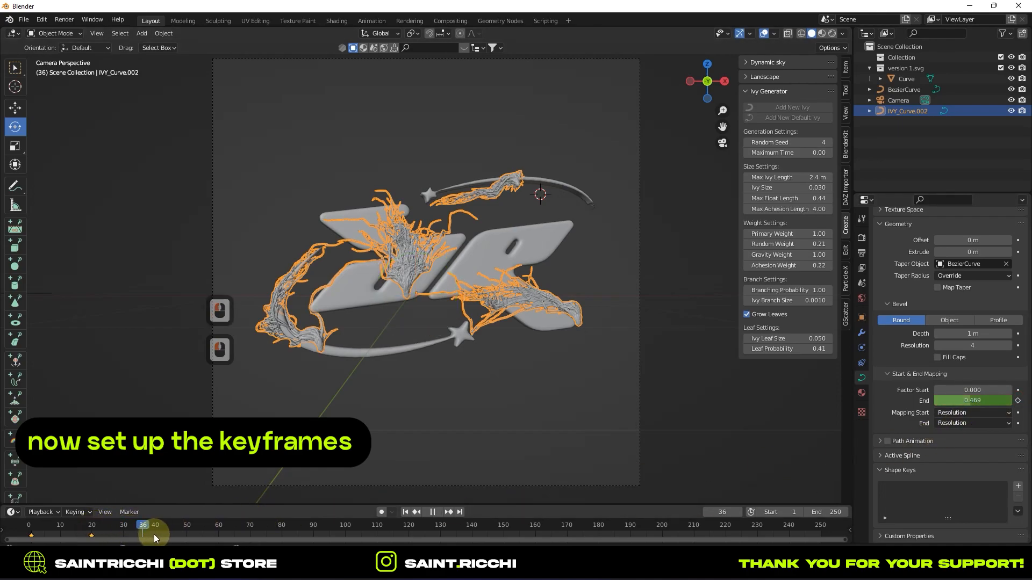
left_click_drag(969, 400, 997, 401)
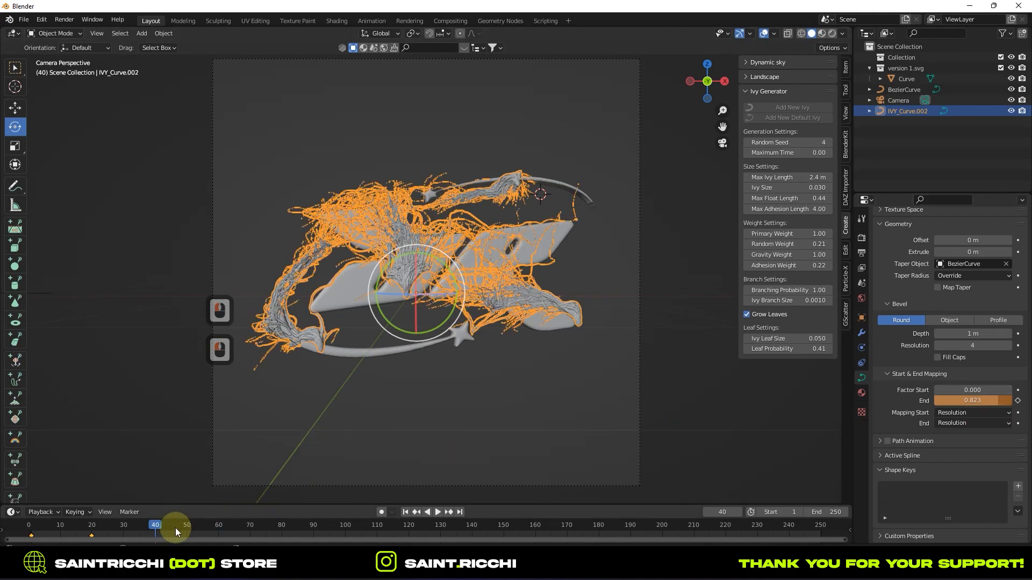
left_click(1017, 400)
key("space")
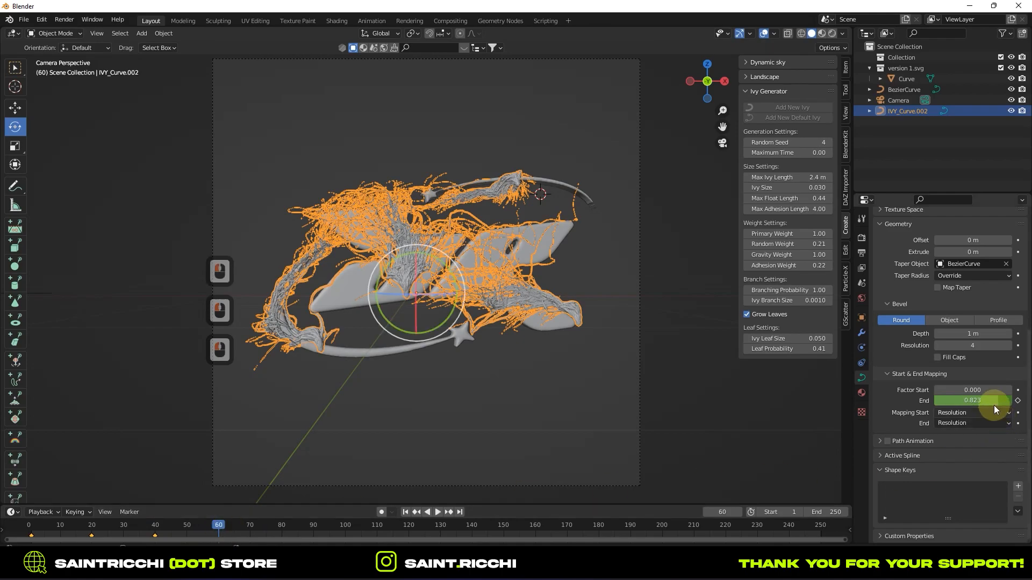
left_click_drag(1003, 401, 1007, 400)
left_click(1017, 401)
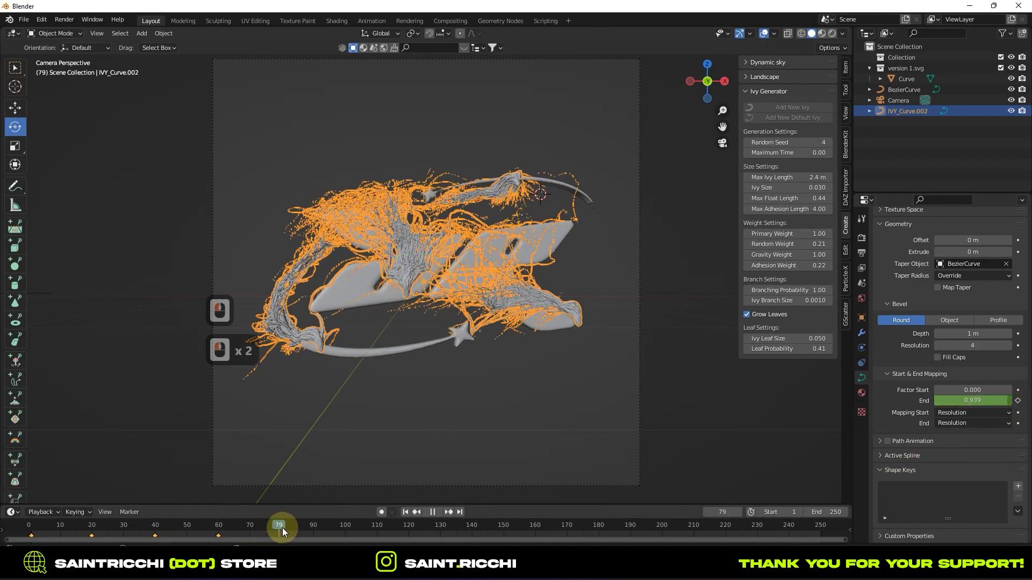
Step: Keyframe the End mapping factor at 1.000 on frame 80 and set the animation's end frame to 80
left_click_drag(1007, 400, 1009, 400)
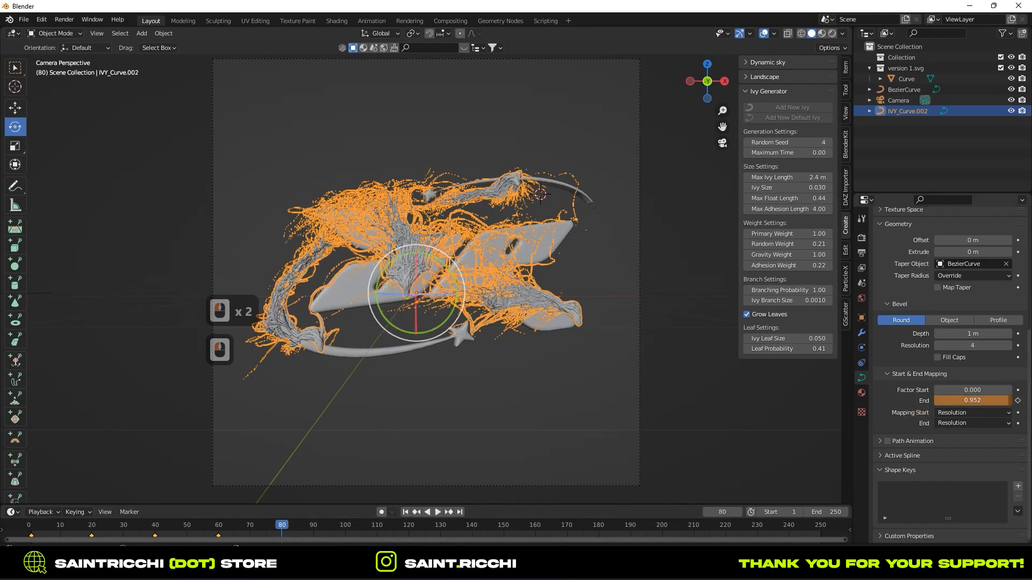
left_click(1017, 400)
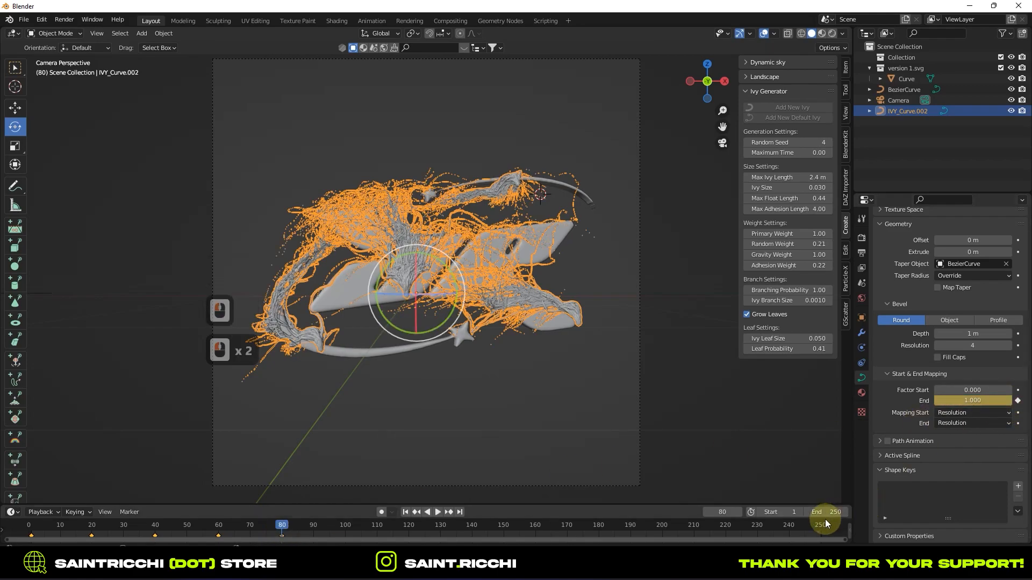
double_click(845, 512)
type("80")
key("Return")
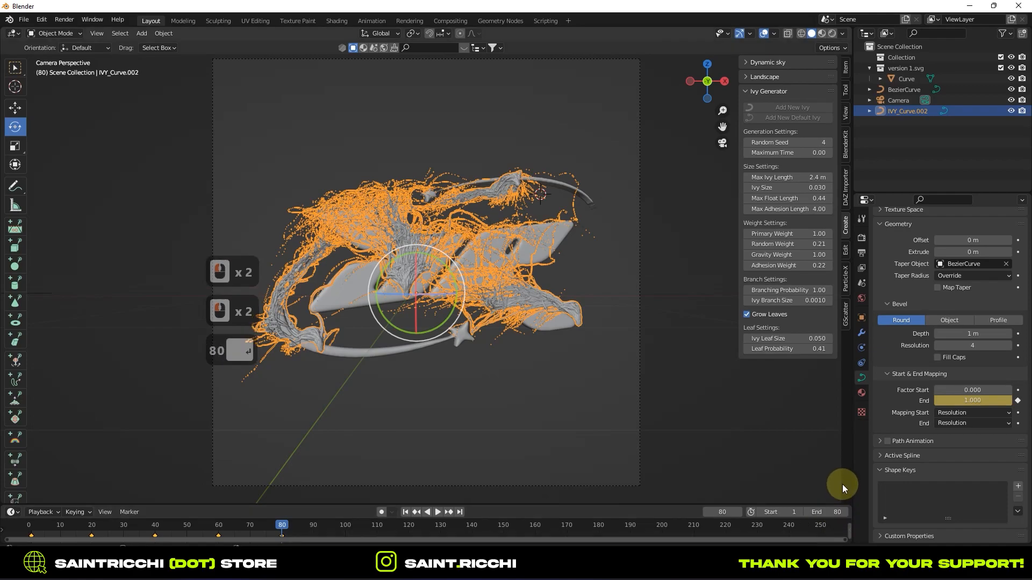
Step: Add a mesh plane for the background and scale it up to about 1.493
left_click(639, 353)
key("shift+a")
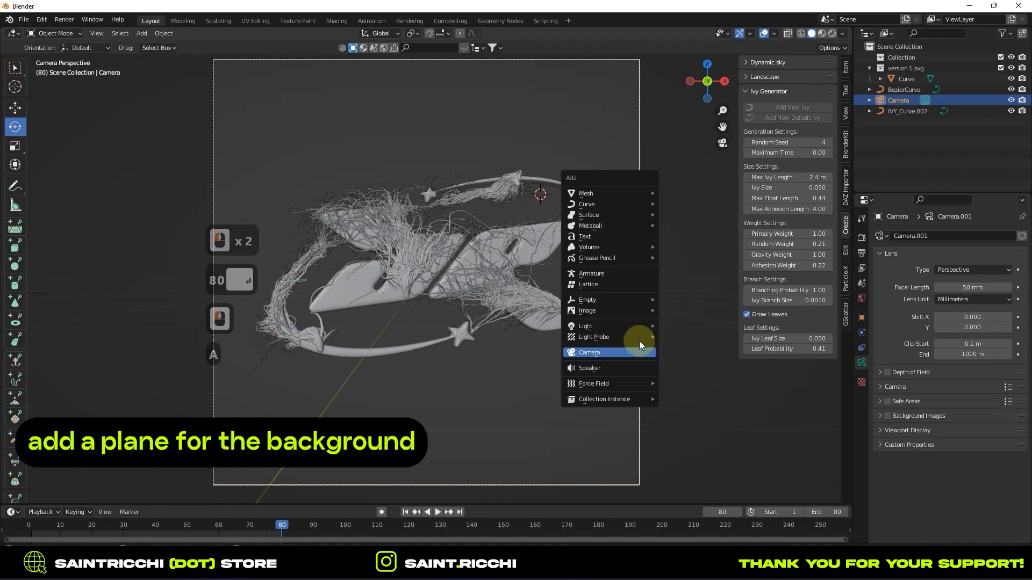
mouse_move(634, 195)
left_click(701, 192)
key("s")
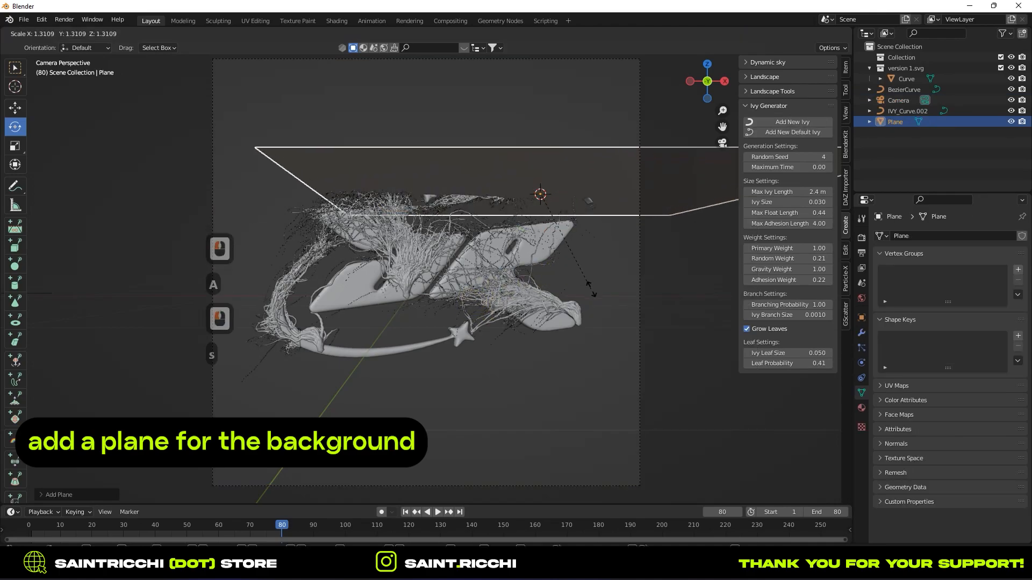
left_click(604, 292)
Step: Stand the background plane upright with its rotation set to X 90°, Y 0° and Z 0°
left_click_drag(553, 203, 570, 263)
left_click(861, 317)
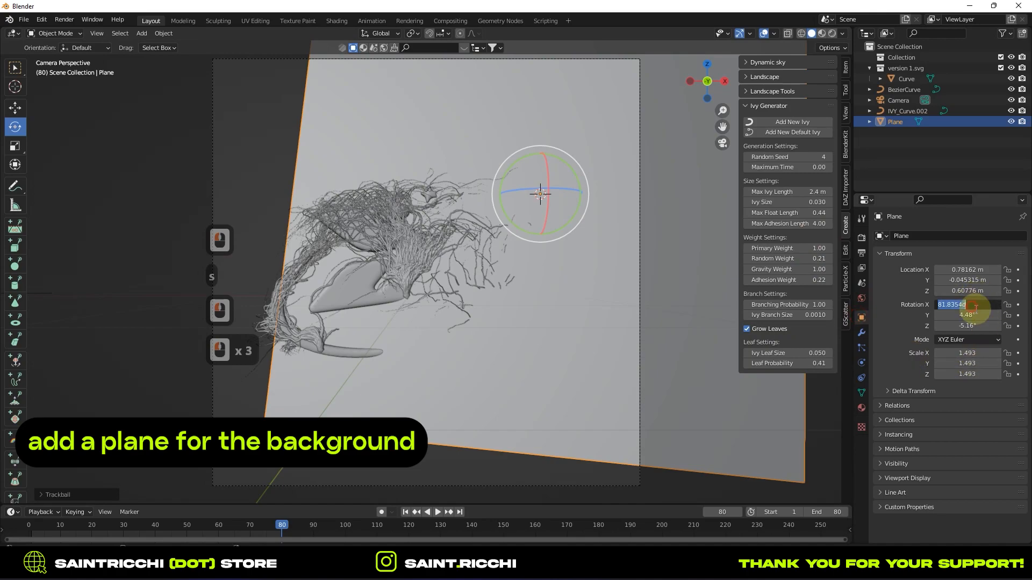
type("90")
key("Return")
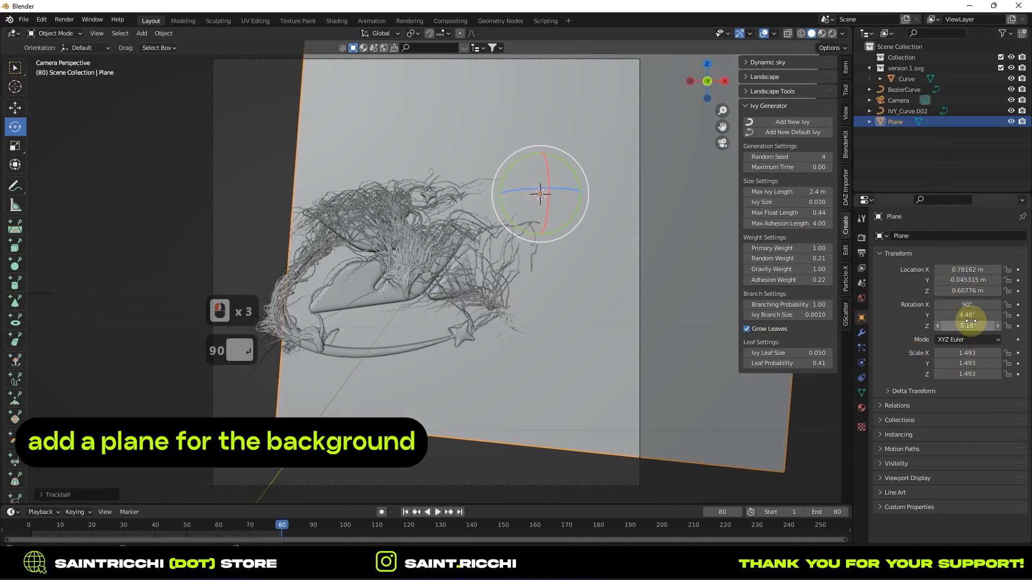
left_click(972, 316)
type("0")
key("Return")
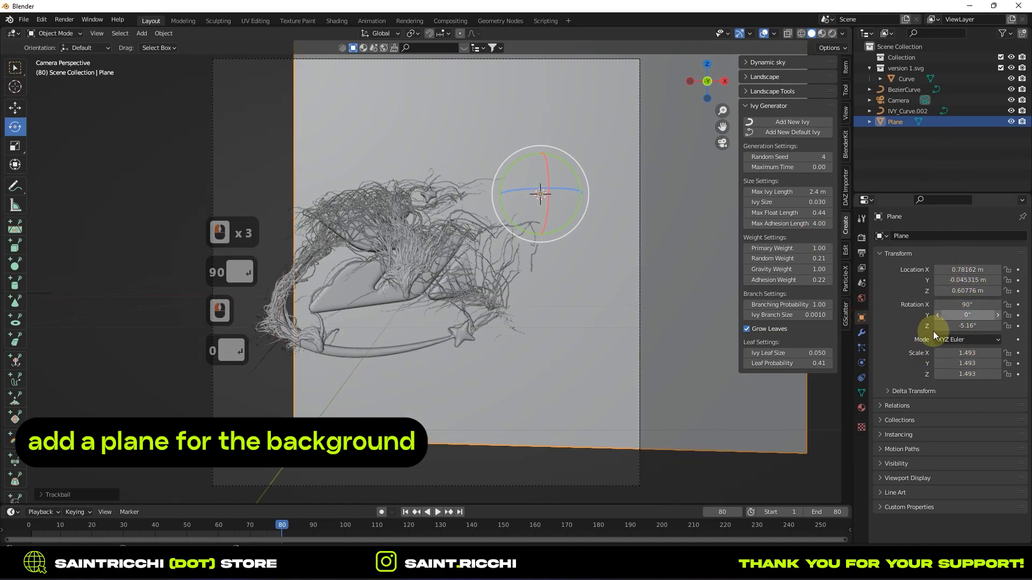
left_click(949, 326)
type("0")
key("Return")
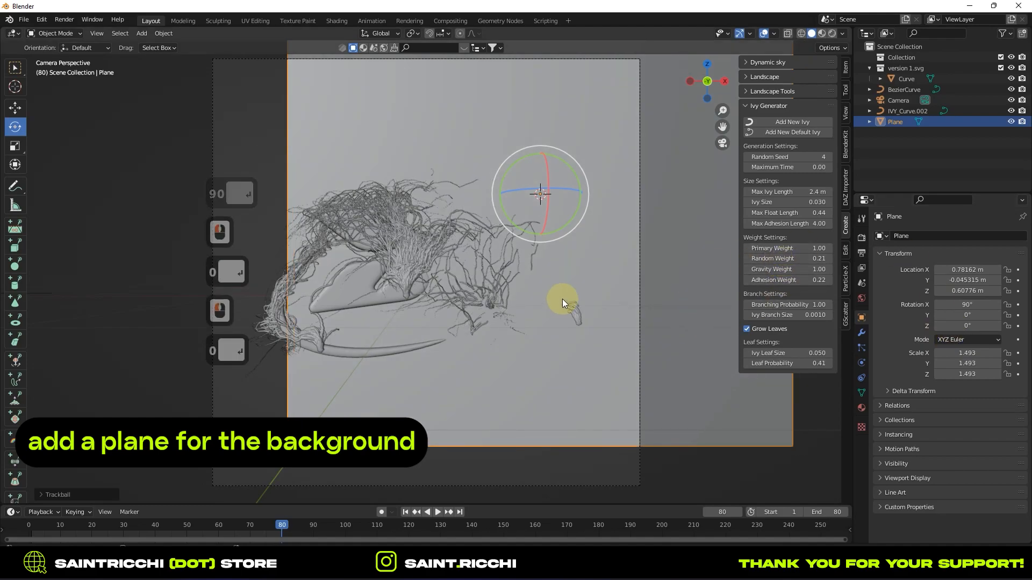
Step: Centre the plane behind the logo at about Y 5.1 m and scale it to about 3.795 to fill the camera frame
key("g")
left_click(458, 360)
key("g")
key("y")
left_click(411, 488)
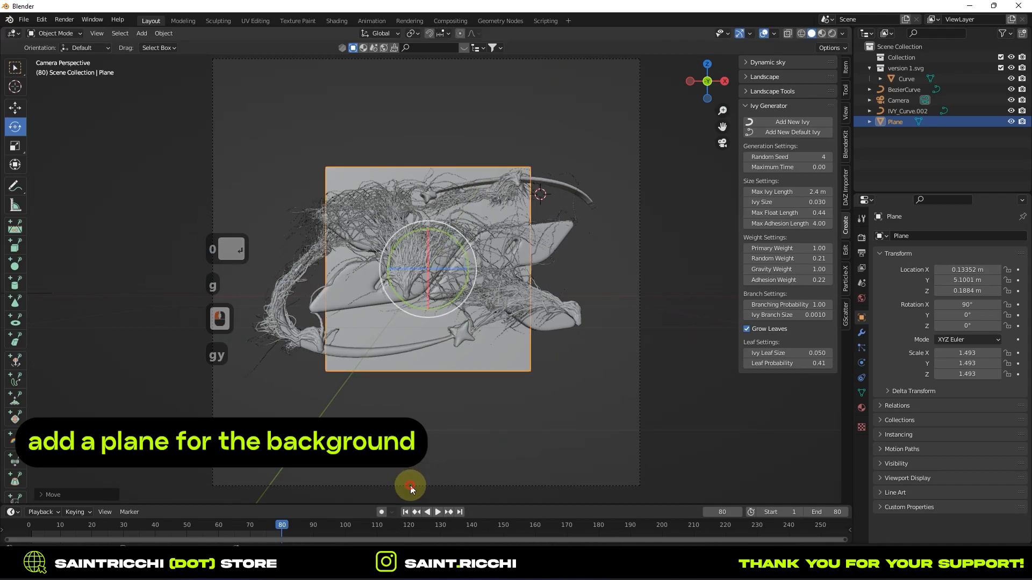
key("s")
left_click(705, 426)
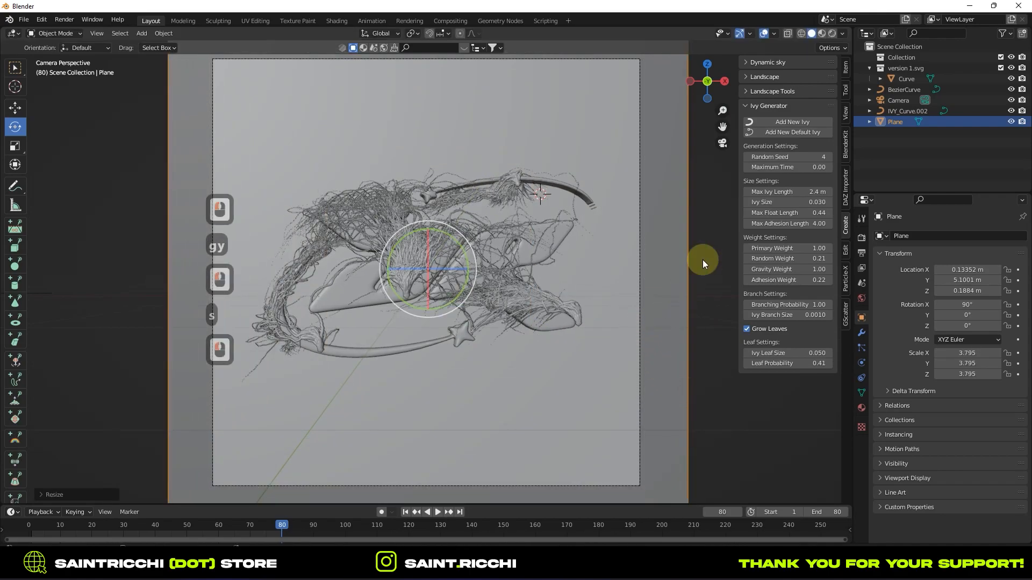
Step: Switch the viewport to rendered shading and give the plane a black material with Metallic 1.000 and Specular 0.000
left_click(832, 34)
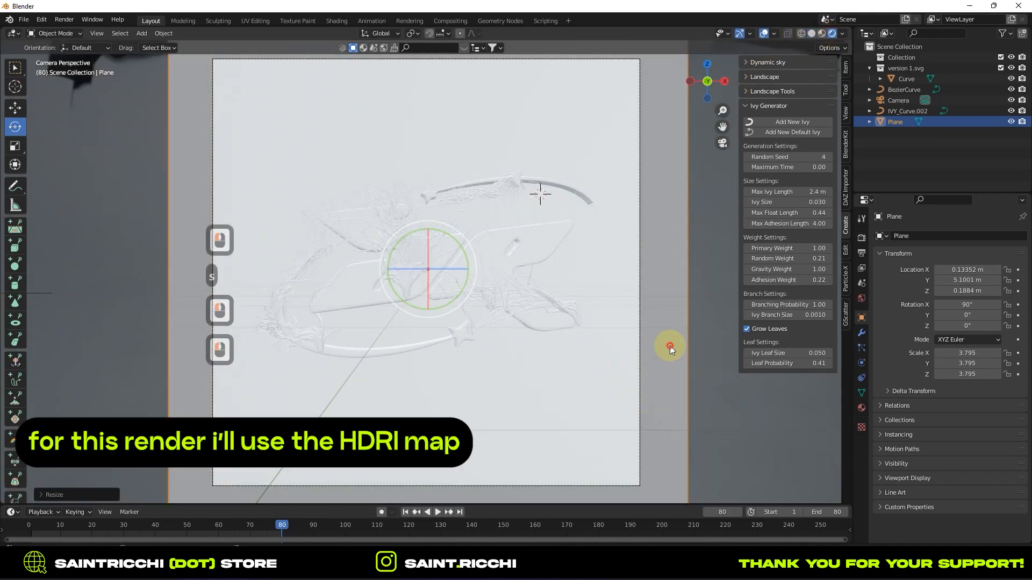
left_click(861, 408)
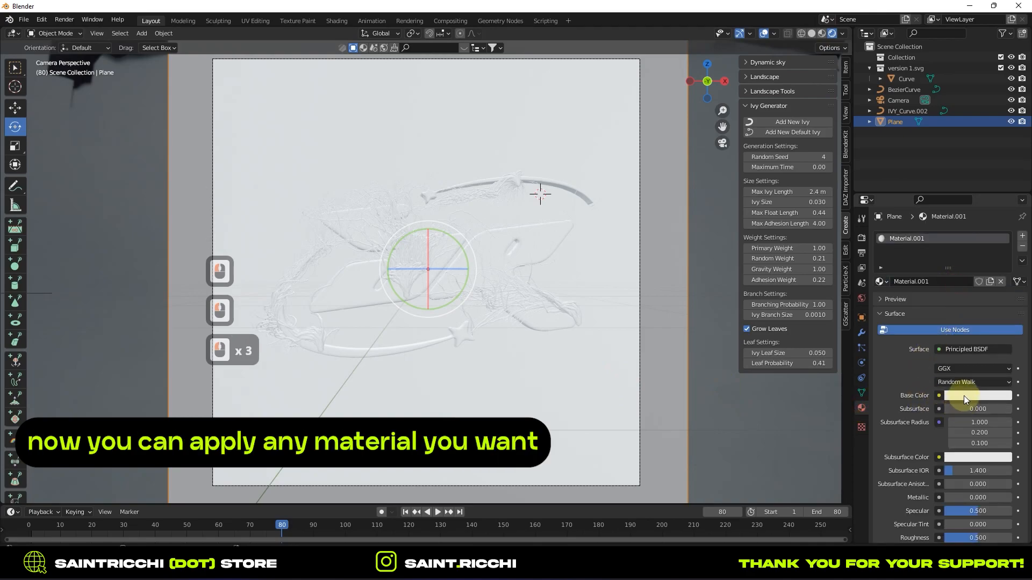
left_click(963, 396)
left_click_drag(1003, 269, 1002, 317)
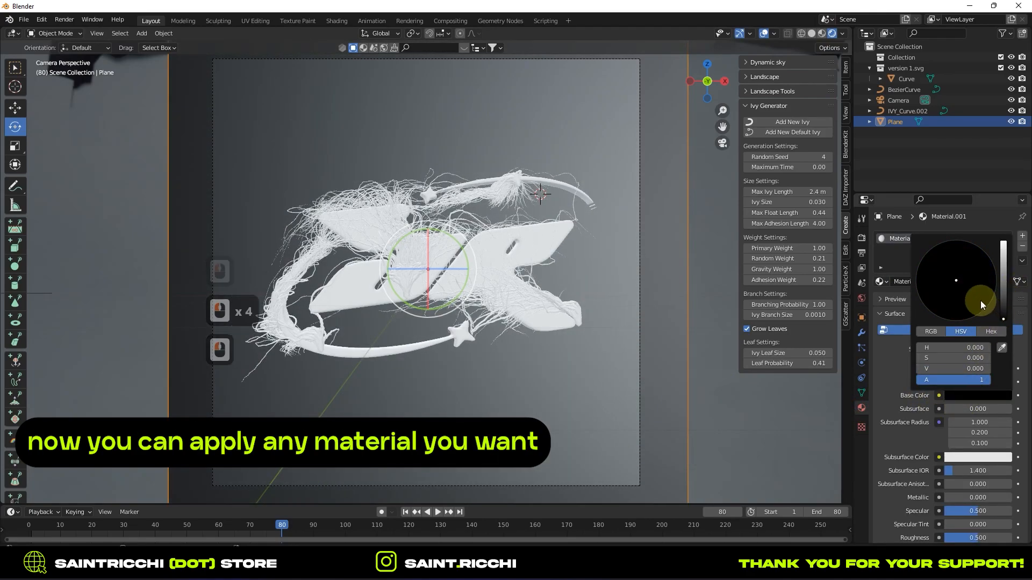
left_click_drag(950, 497, 1010, 497)
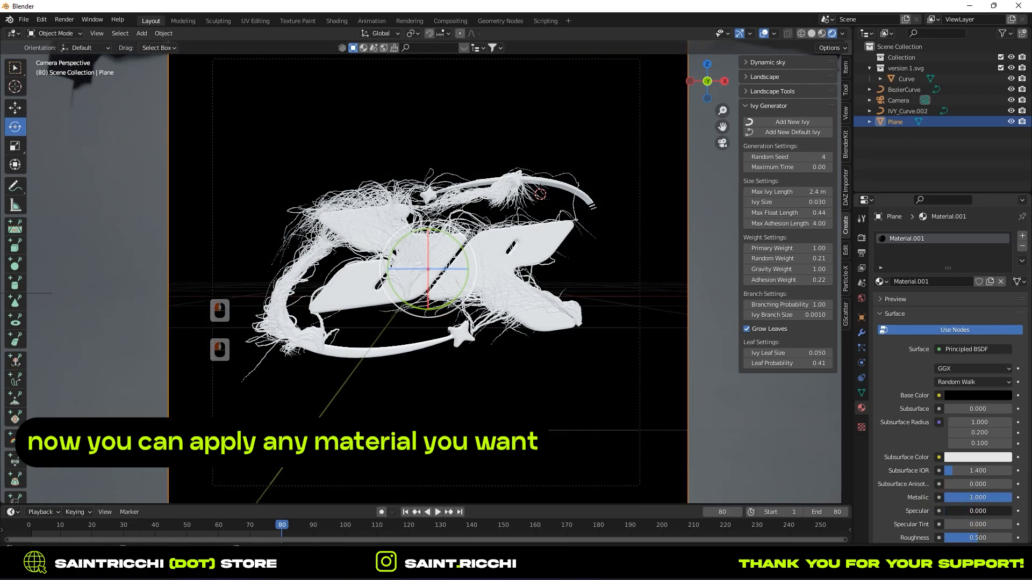
Step: Give the logo a new material with a red base color, Metallic 1.000 and Specular 0.161
left_click(540, 242)
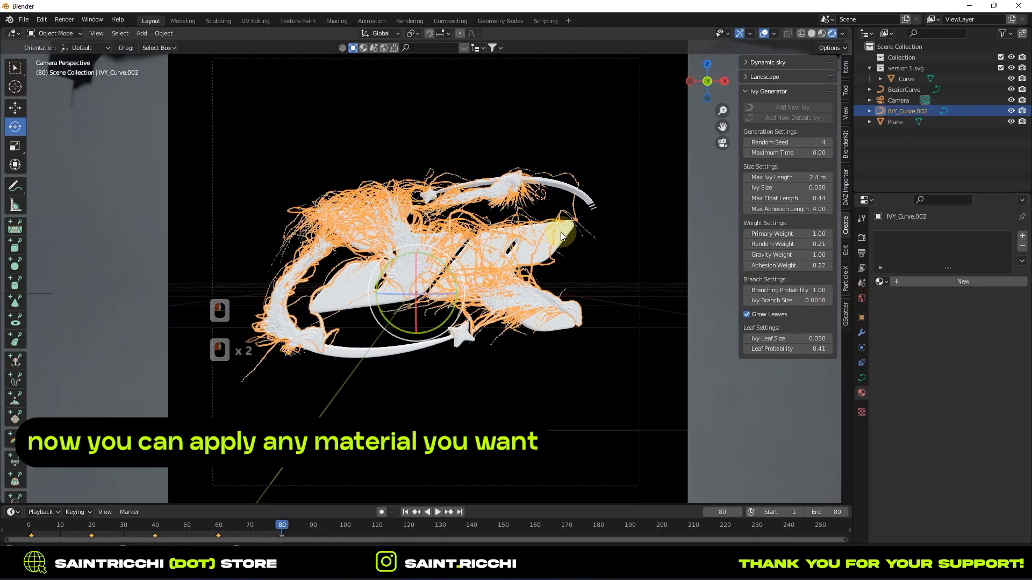
left_click(560, 237)
left_click(944, 281)
left_click(970, 396)
left_click(953, 320)
mouse_move(1003, 292)
left_mouse_down()
mouse_move(1002, 310)
mouse_move(1002, 299)
left_mouse_up()
mouse_move(947, 321)
left_mouse_down()
mouse_move(955, 300)
mouse_move(1002, 290)
mouse_move(1003, 271)
left_mouse_up()
left_click_drag(960, 304, 956, 320)
left_click_drag(947, 500, 1005, 497)
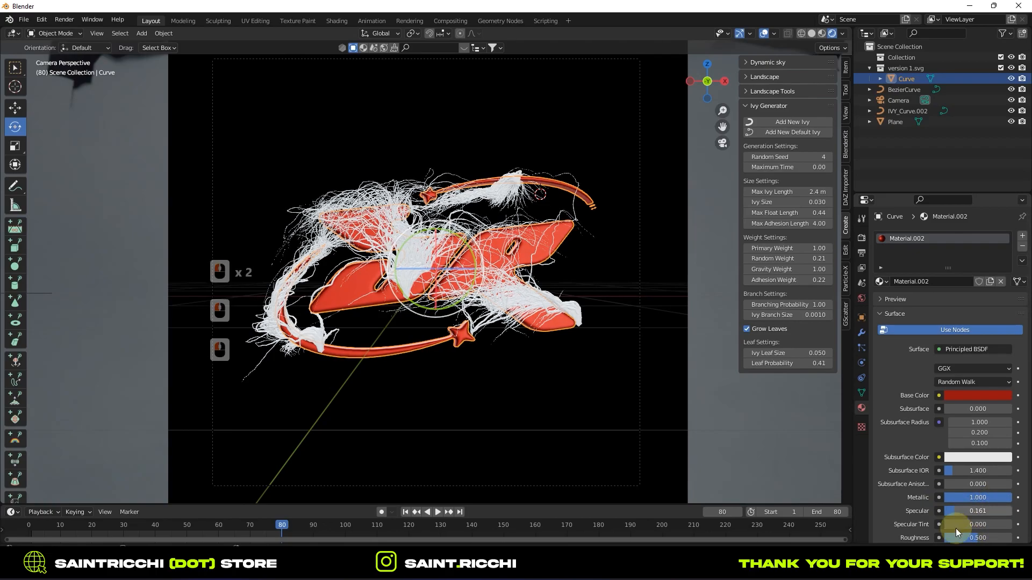
Step: Make the render film transparent and enable Ambient Occlusion, Bloom and Screen Space Reflections for Eevee
left_click(861, 237)
left_click(879, 471)
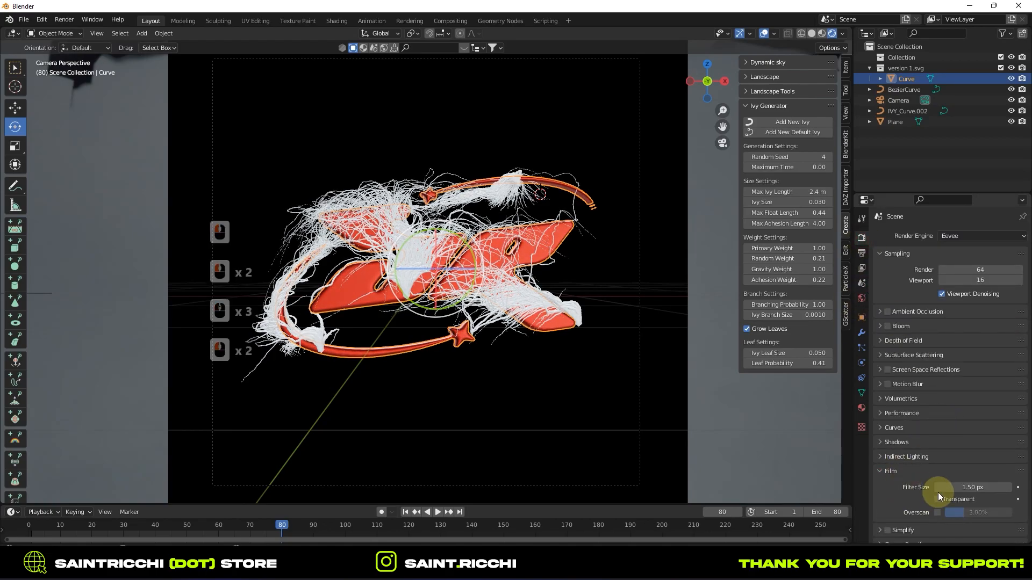
left_click(937, 499)
left_click(881, 472)
left_click(887, 311)
left_click(887, 326)
left_click(887, 371)
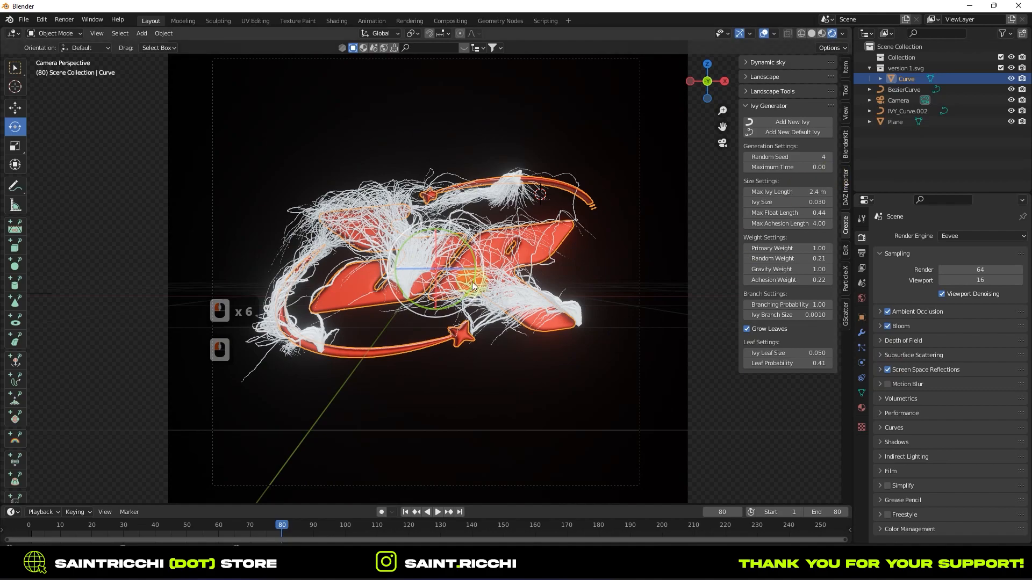
Step: Give the ivy a new material with a near-black base color, increased Metallic and adjusted Specular
left_click(524, 294)
left_click(861, 392)
left_click(966, 395)
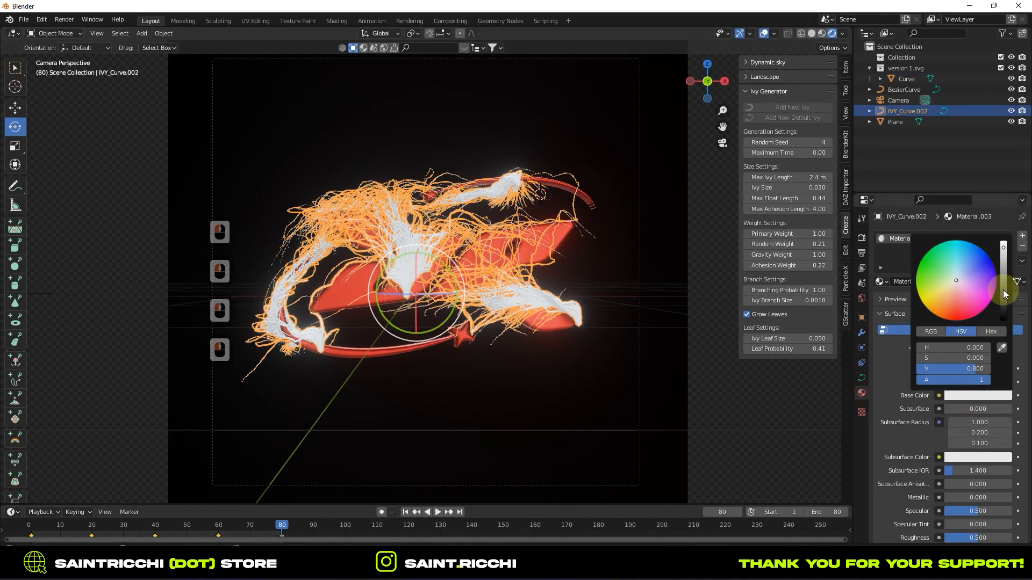
left_click_drag(1003, 289, 1003, 325)
left_click_drag(950, 501, 993, 500)
left_click_drag(989, 512, 966, 538)
left_click(126, 440)
Step: Darken the logo material's red base color to a value of about 0.061 and lower its Roughness to 0.169
left_click(556, 236)
left_click(562, 234)
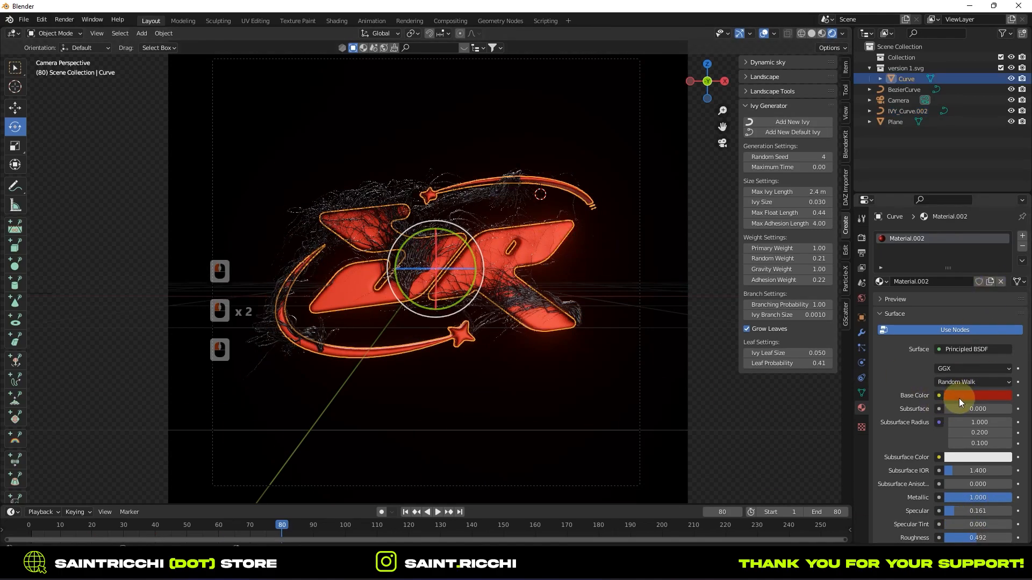
left_click(960, 403)
left_click_drag(1003, 274, 1002, 298)
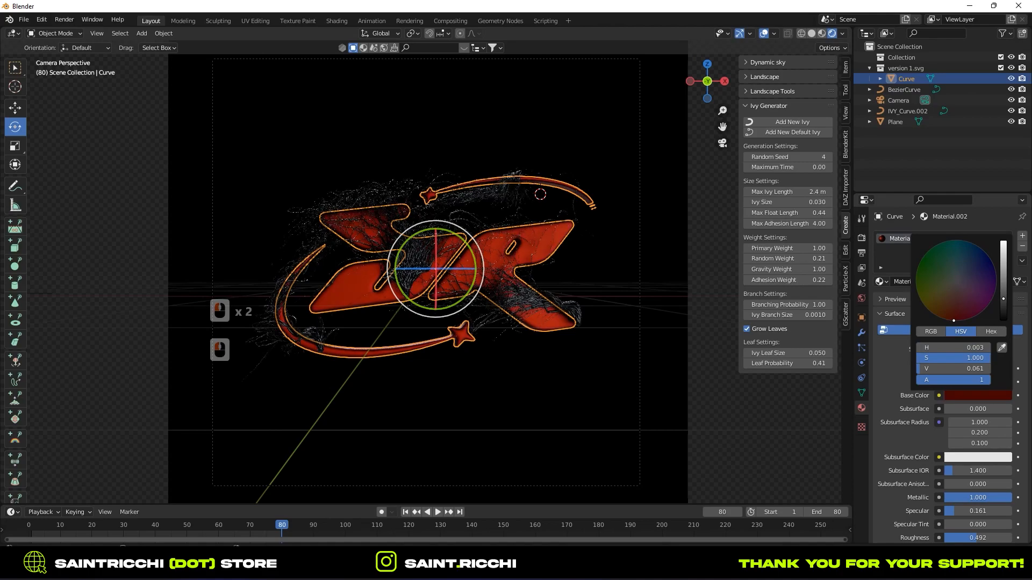
left_click_drag(978, 538, 951, 538)
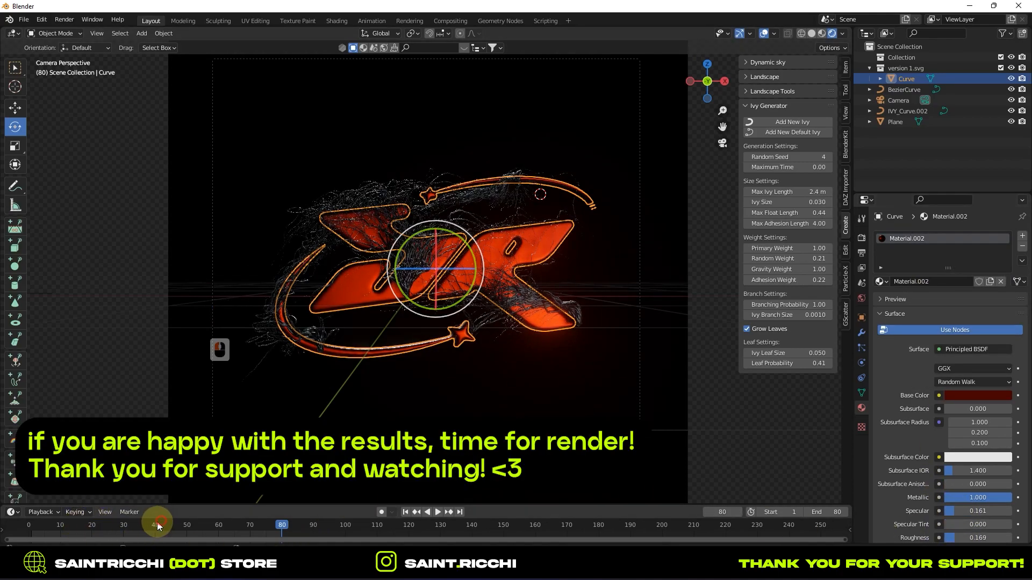
Step: Play the ivy growth animation from the beginning to preview it with the finished materials, then stop playback
left_click_drag(161, 527, 28, 526)
left_click(447, 514)
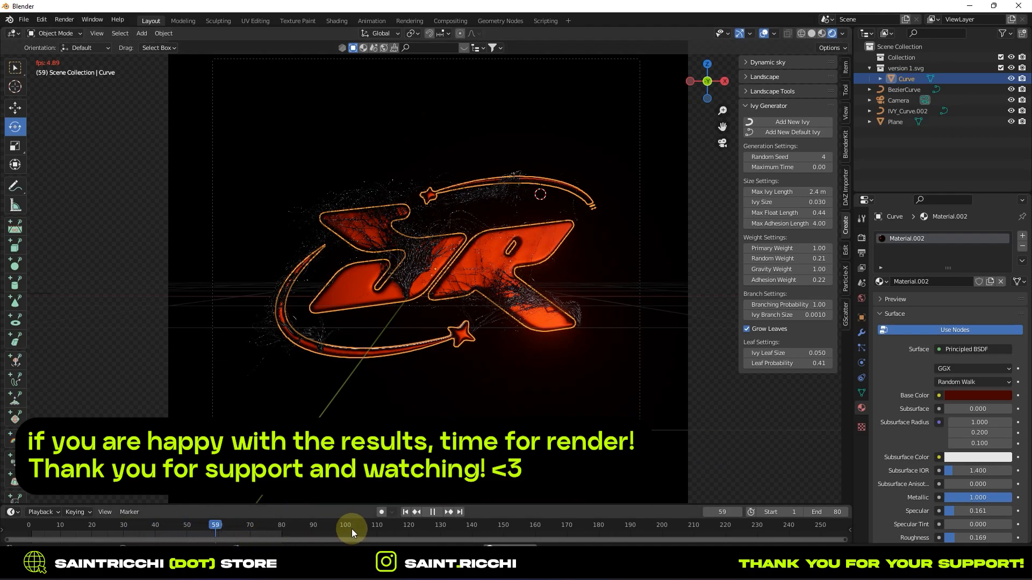
left_click(432, 512)
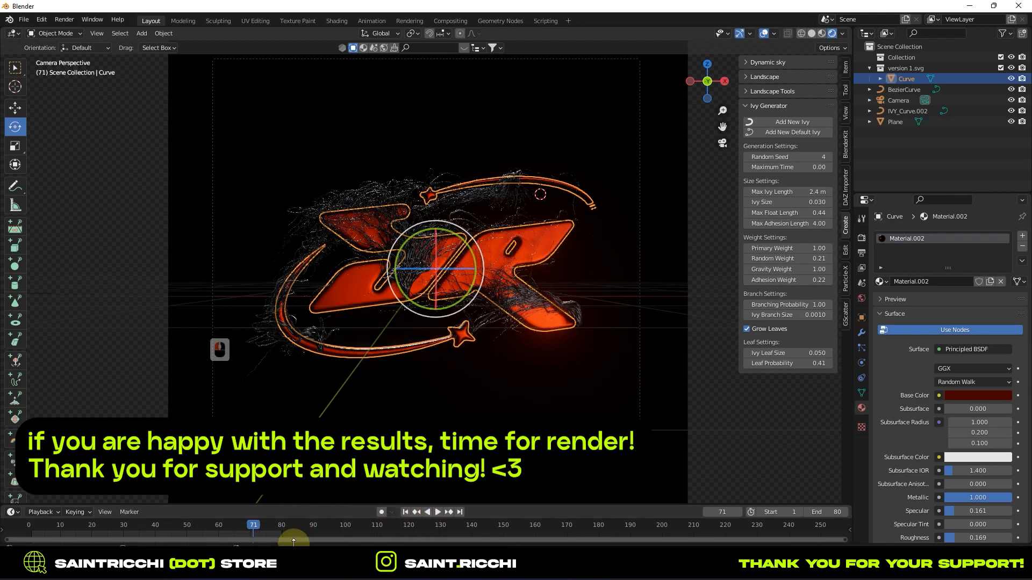